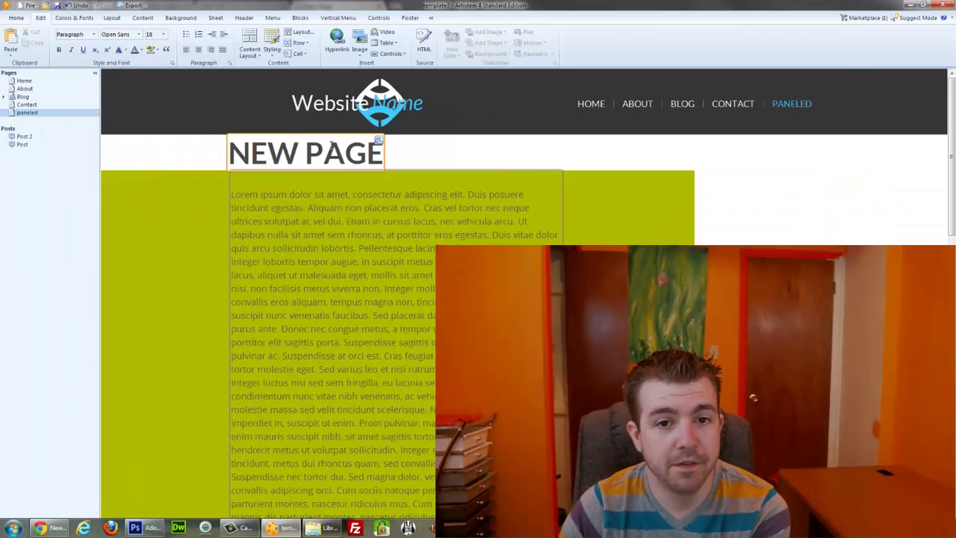
# Step: Preview paneled.html in Chrome with F12 and scroll through the green, blue and red rows
pyautogui.scroll(-10, 532, 215)
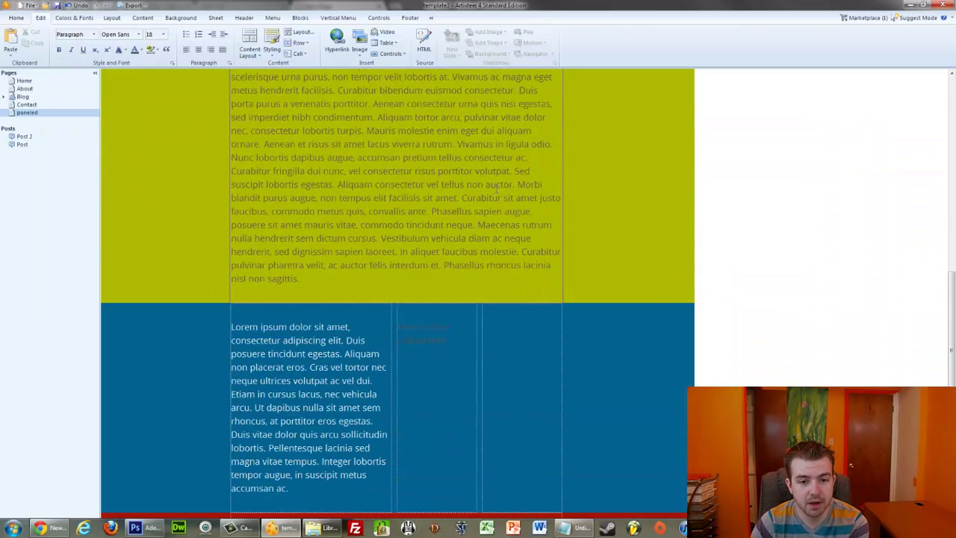
pyautogui.scroll(-1, 767, 291)
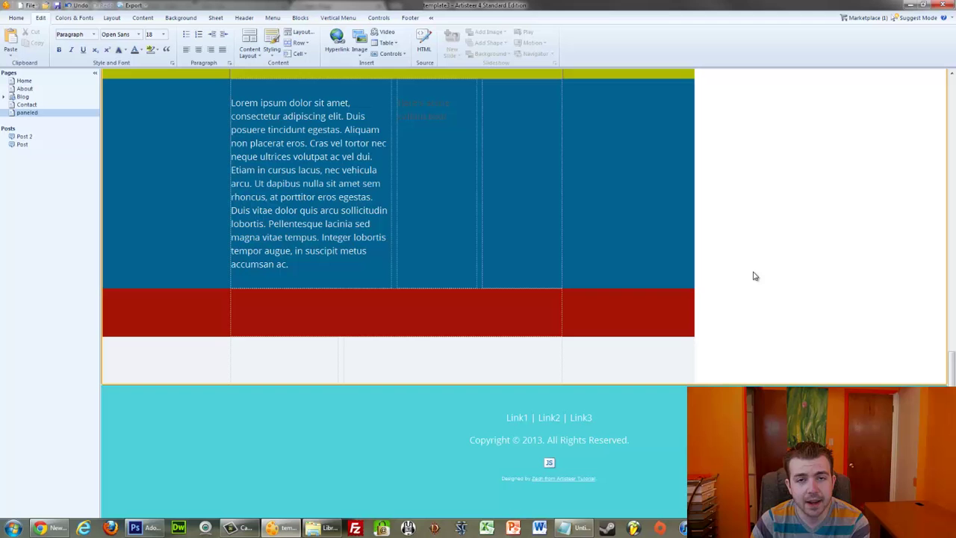
pyautogui.scroll(10, 758, 277)
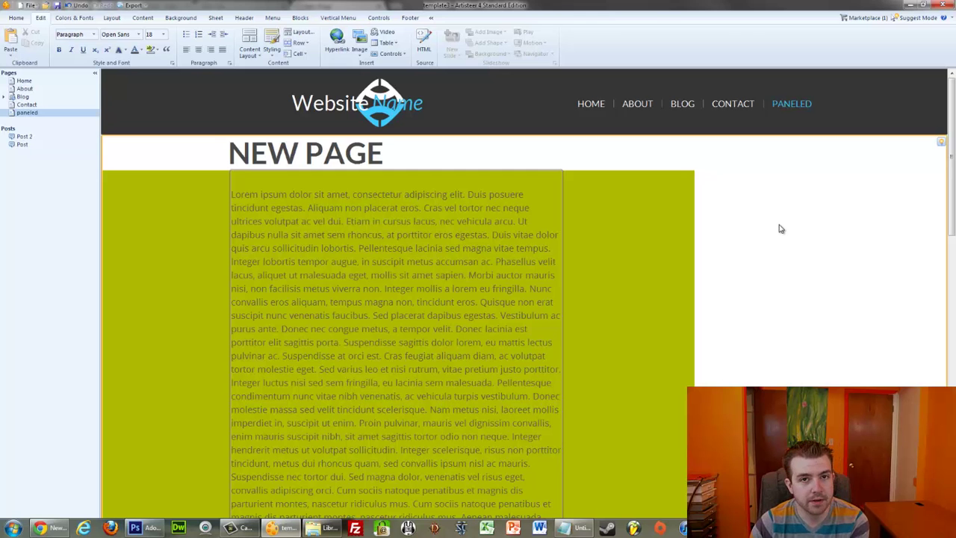
pyautogui.press('F12')
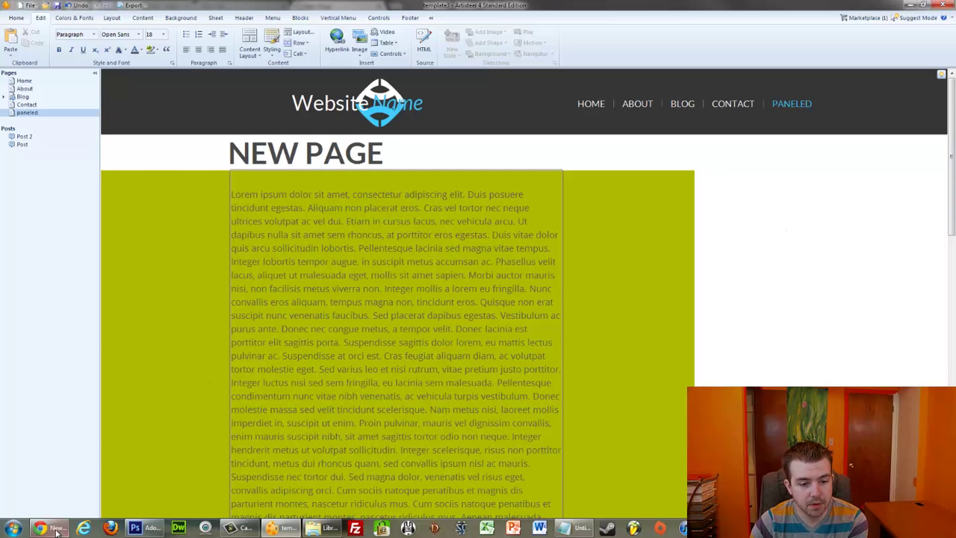
pyautogui.scroll(-5, 605, 251)
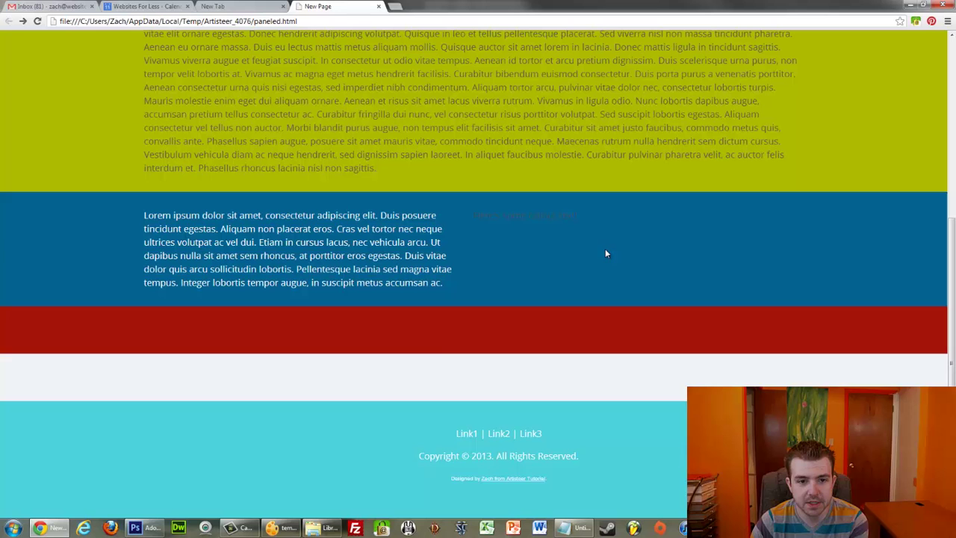
pyautogui.scroll(6, 415, 384)
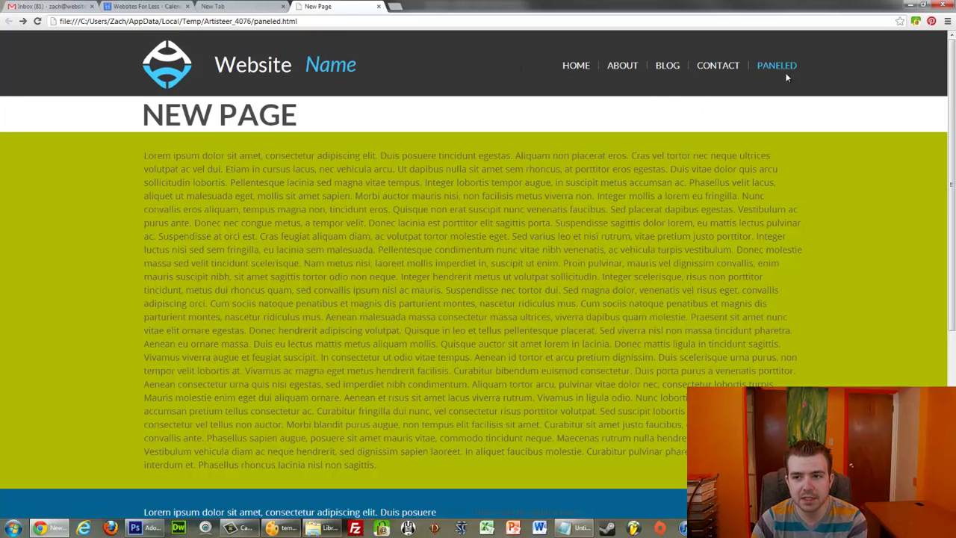
pyautogui.scroll(-1, 130, 145)
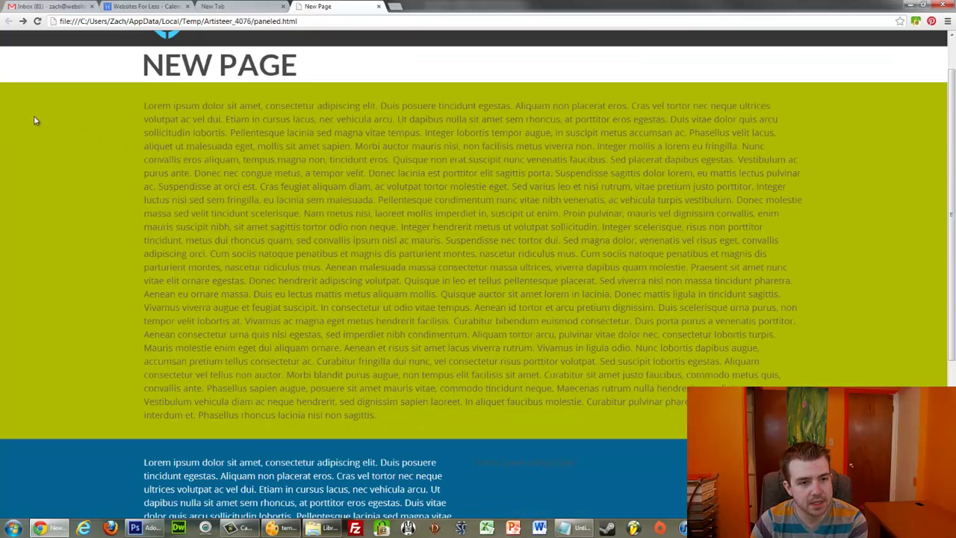
pyautogui.scroll(-3, 33, 120)
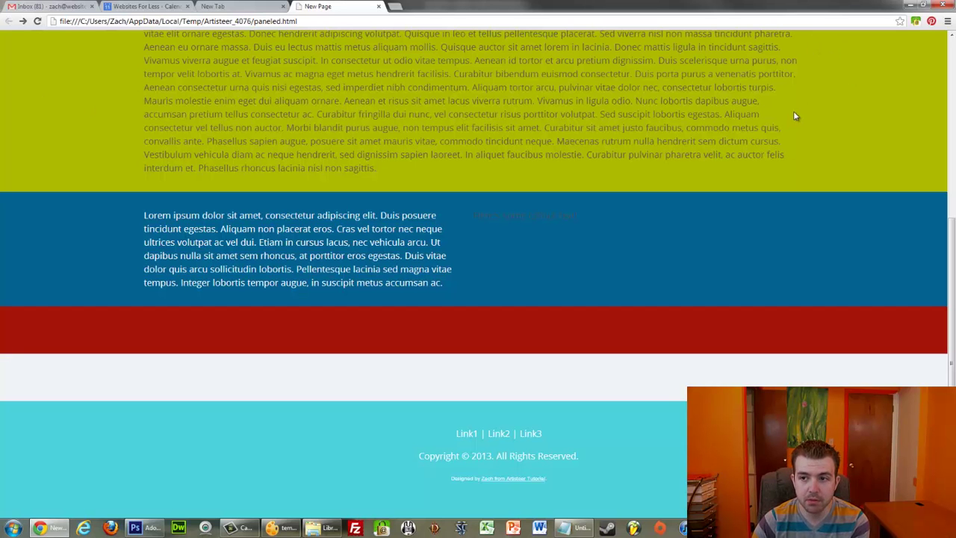
pyautogui.doubleClick(531, 7)
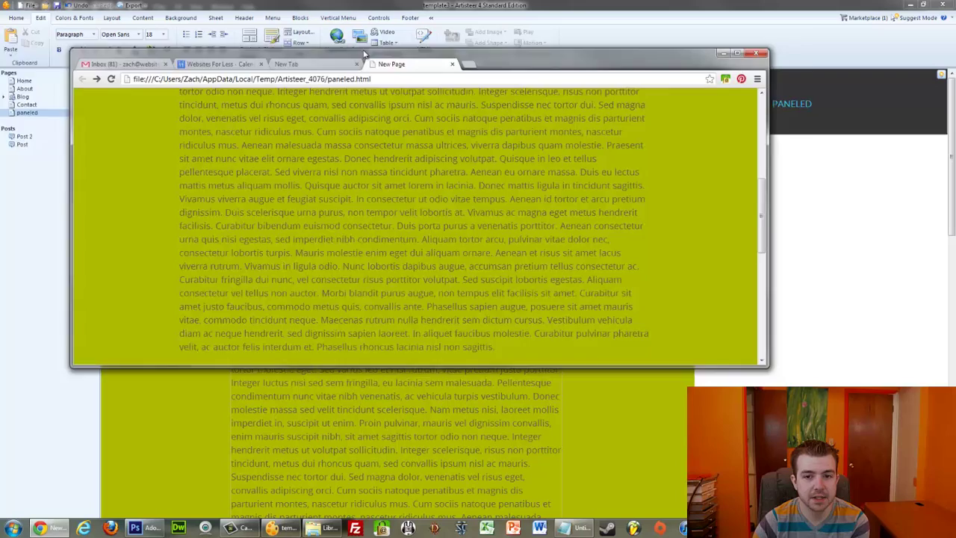
pyautogui.scroll(5, 740, 161)
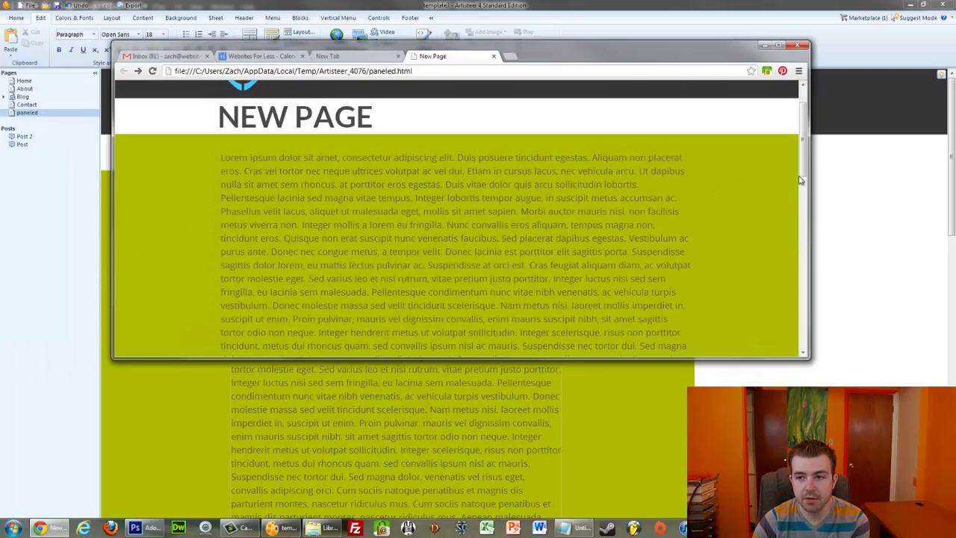
pyautogui.moveTo(809, 180); pyautogui.dragTo(494, 173)
pyautogui.scroll(-5, 440, 191)
pyautogui.scroll(-15, 441, 196)
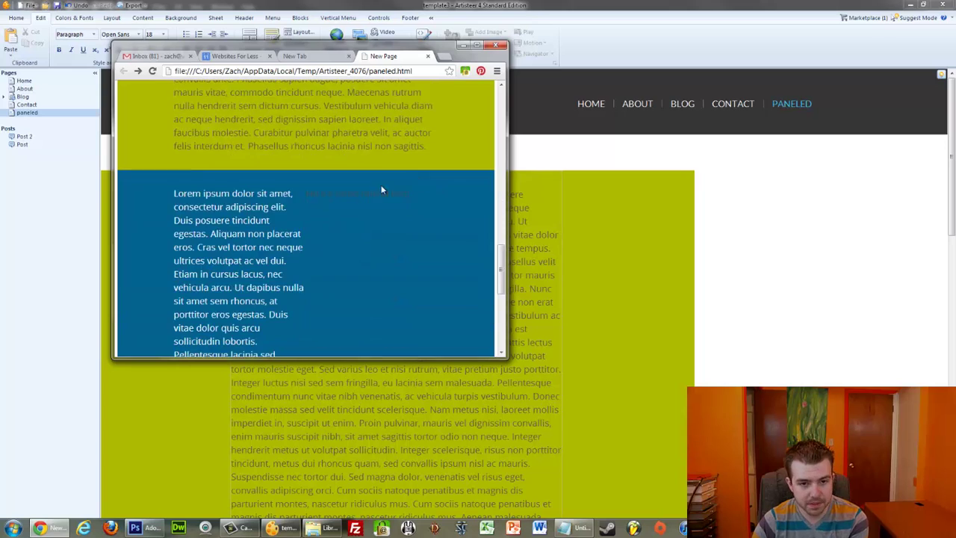
pyautogui.scroll(15, 516, 163)
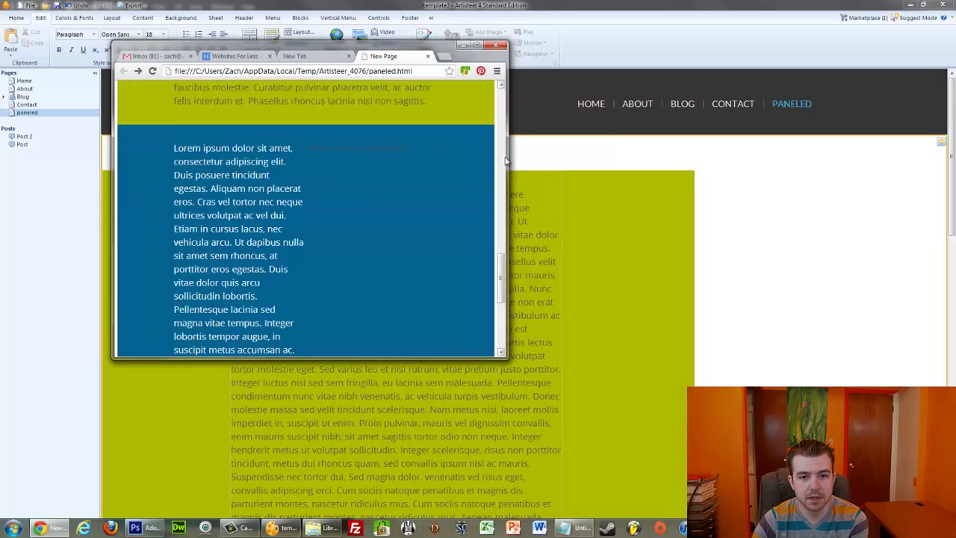
pyautogui.moveTo(514, 163); pyautogui.dragTo(318, 156)
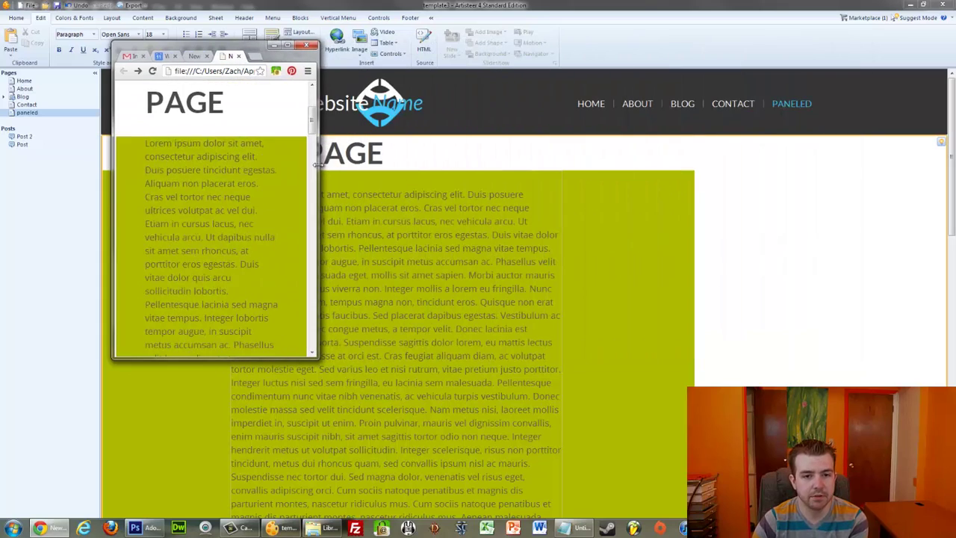
pyautogui.scroll(-5, 225, 187)
pyautogui.scroll(-10, 225, 186)
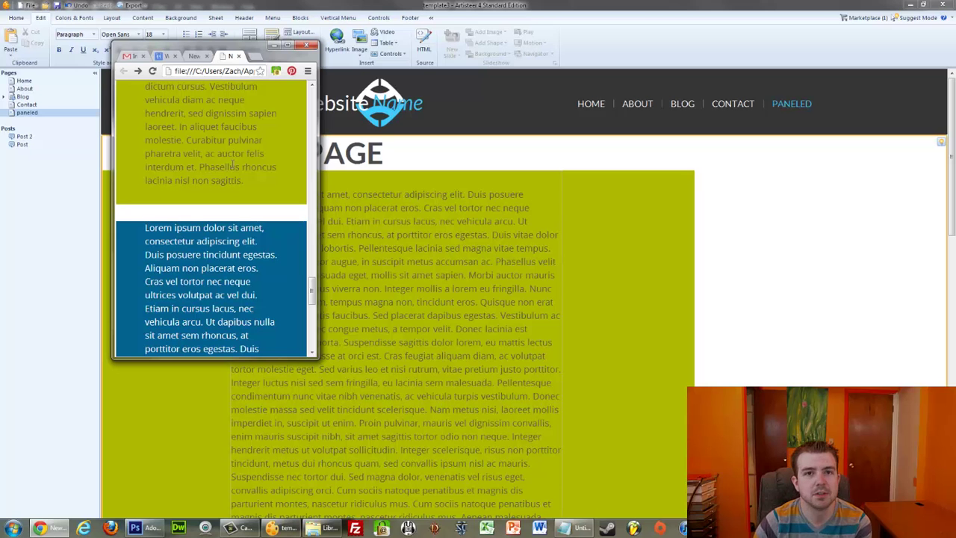
pyautogui.click(287, 44)
# Step: Back in Artisteer's Layout settings, check the Sheet Width choices and show the Columns options
pyautogui.click(284, 527)
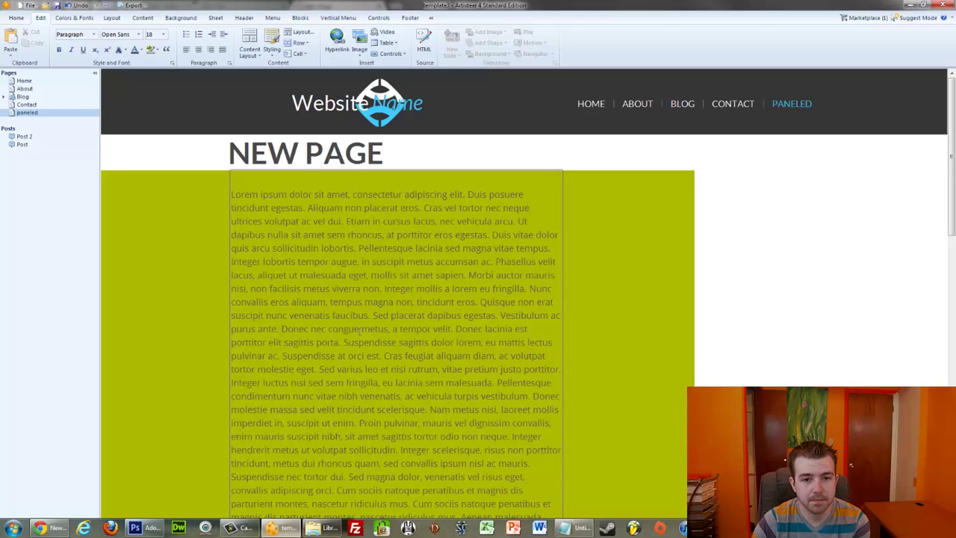
pyautogui.click(123, 19)
pyautogui.click(144, 19)
pyautogui.click(112, 18)
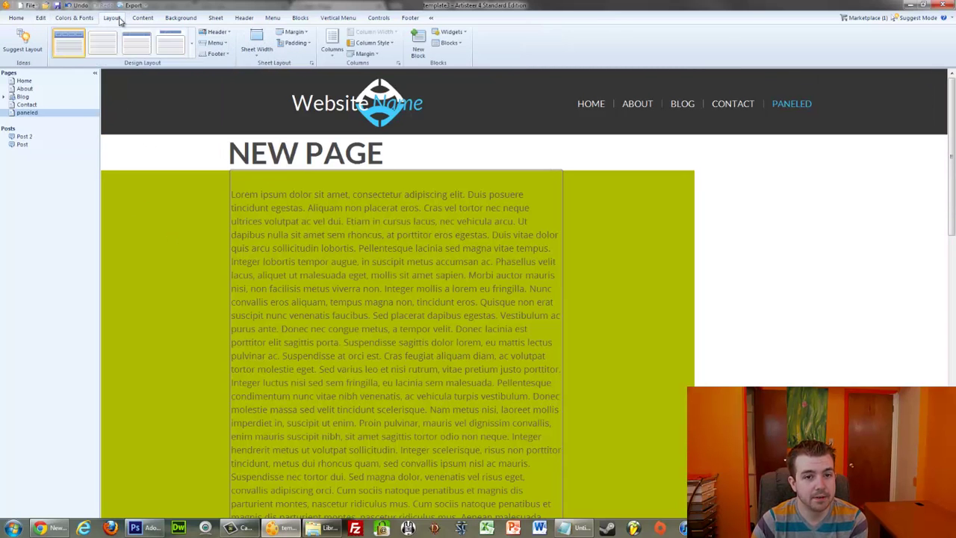
pyautogui.click(257, 39)
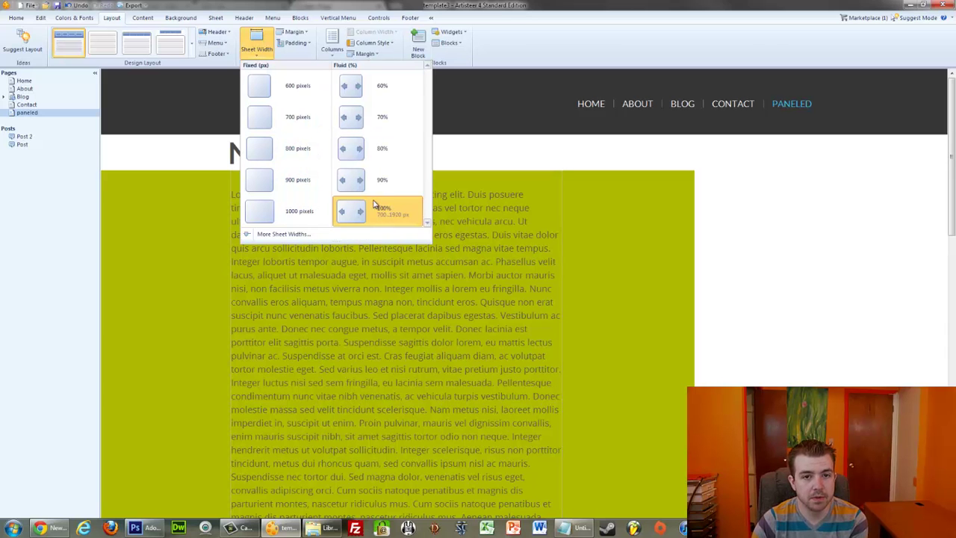
pyautogui.click(341, 50)
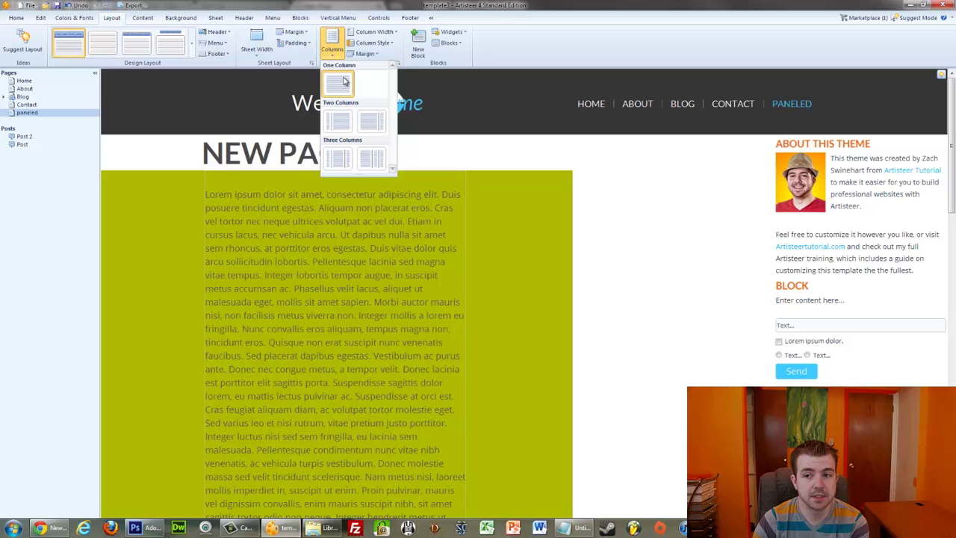
# Step: Try One Column and Two Columns layouts, settling on One Column without a sidebar
pyautogui.click(347, 81)
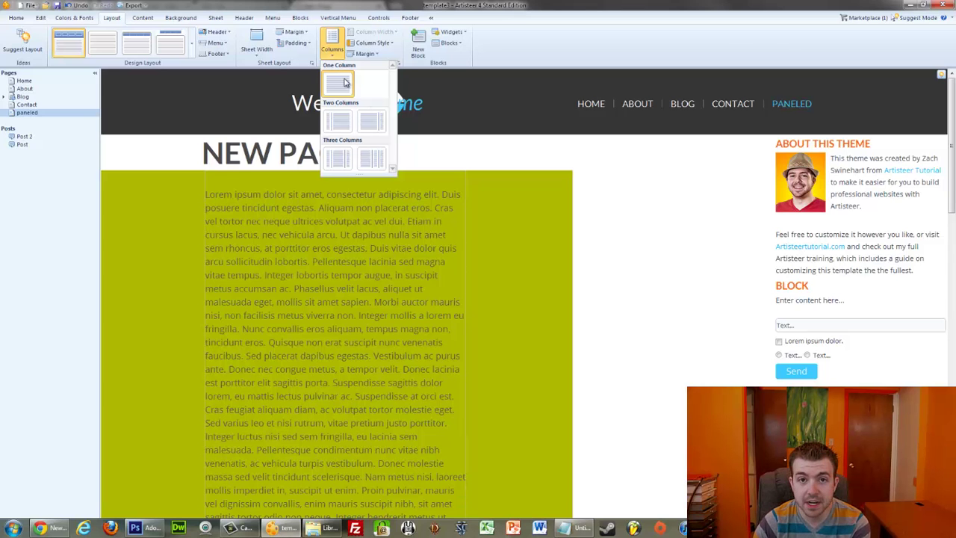
pyautogui.click(346, 82)
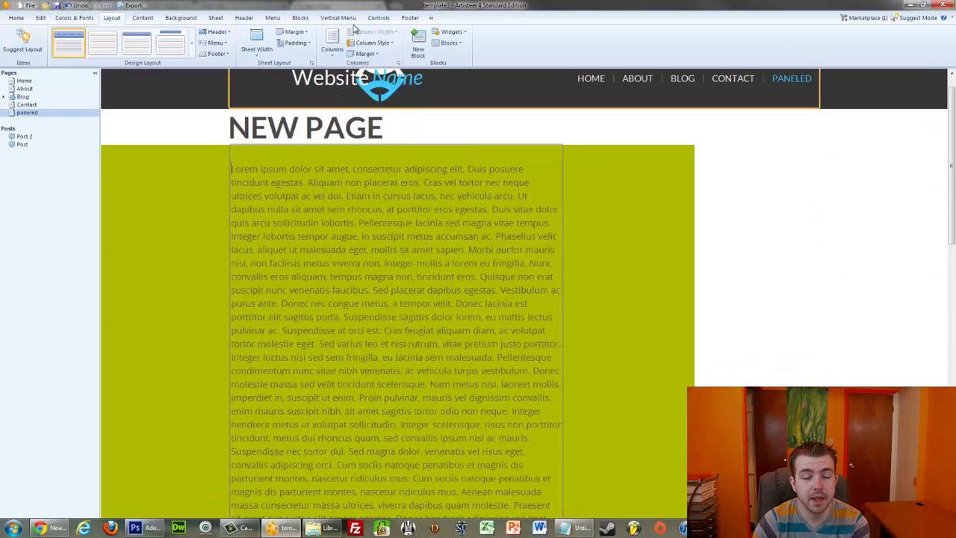
pyautogui.click(335, 46)
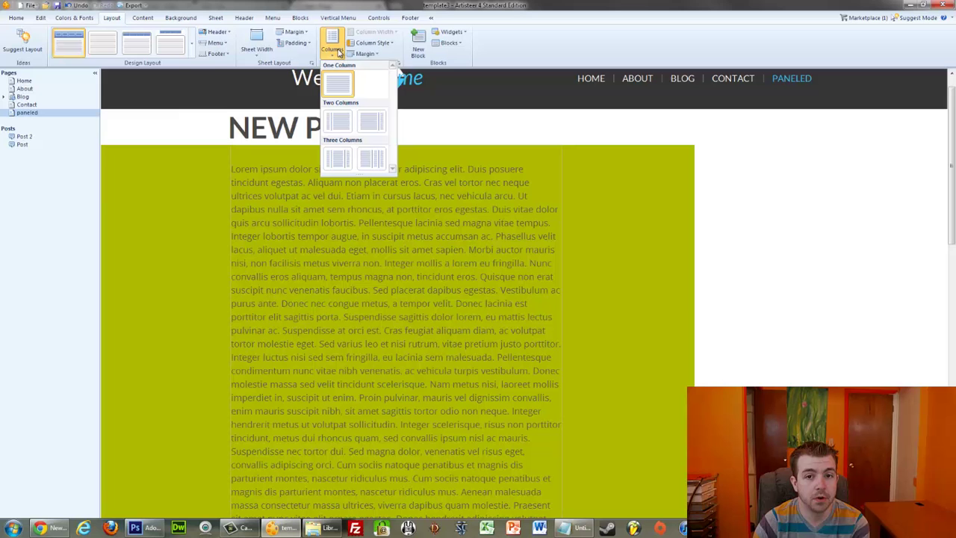
pyautogui.click(371, 125)
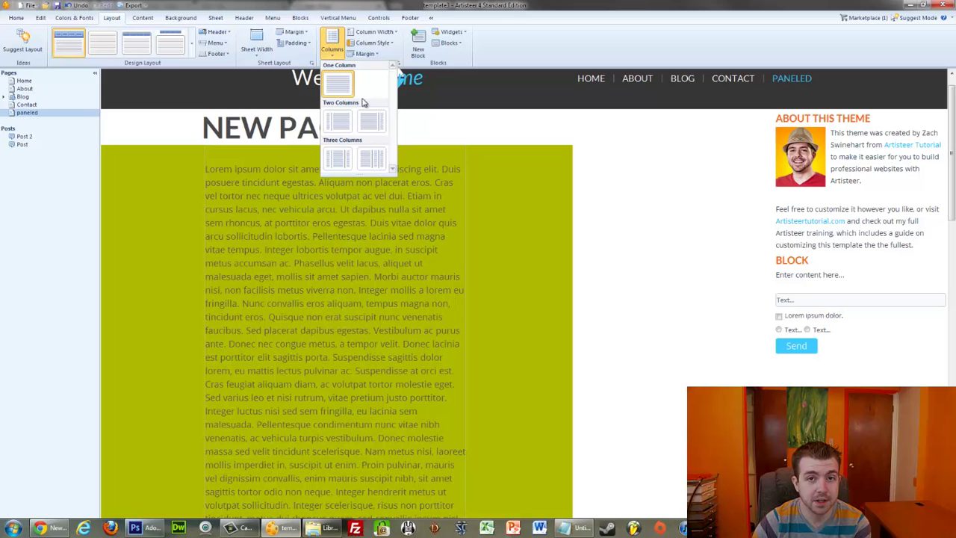
pyautogui.click(493, 53)
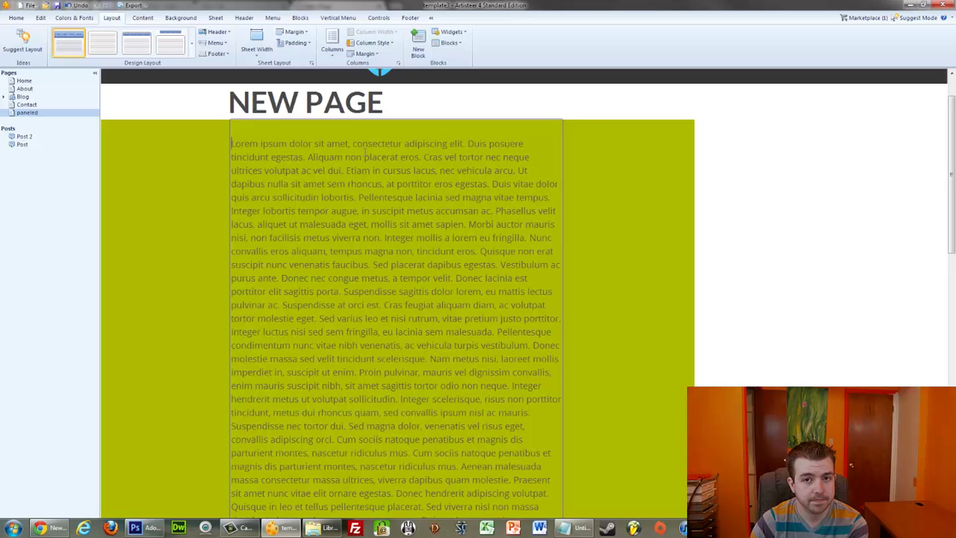
pyautogui.scroll(-10, 365, 155)
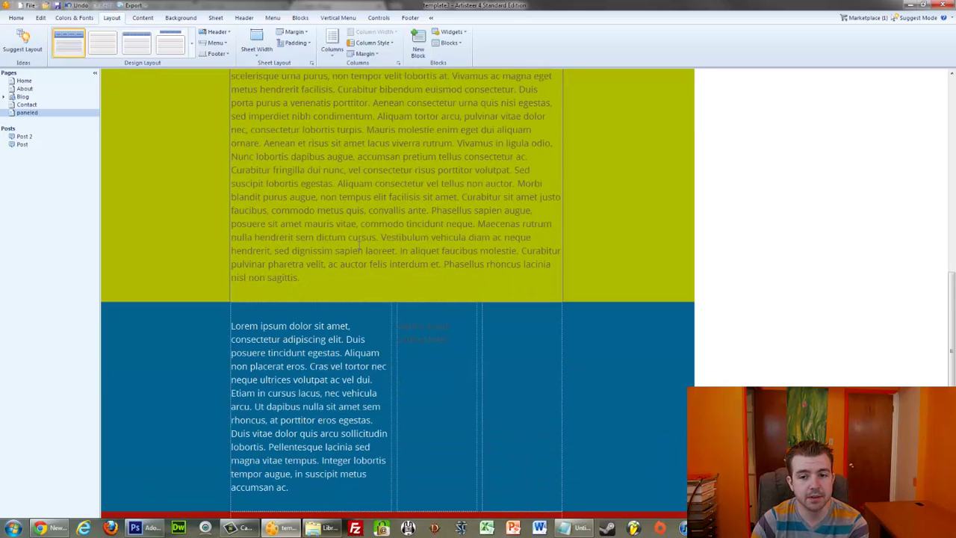
pyautogui.scroll(5, 367, 241)
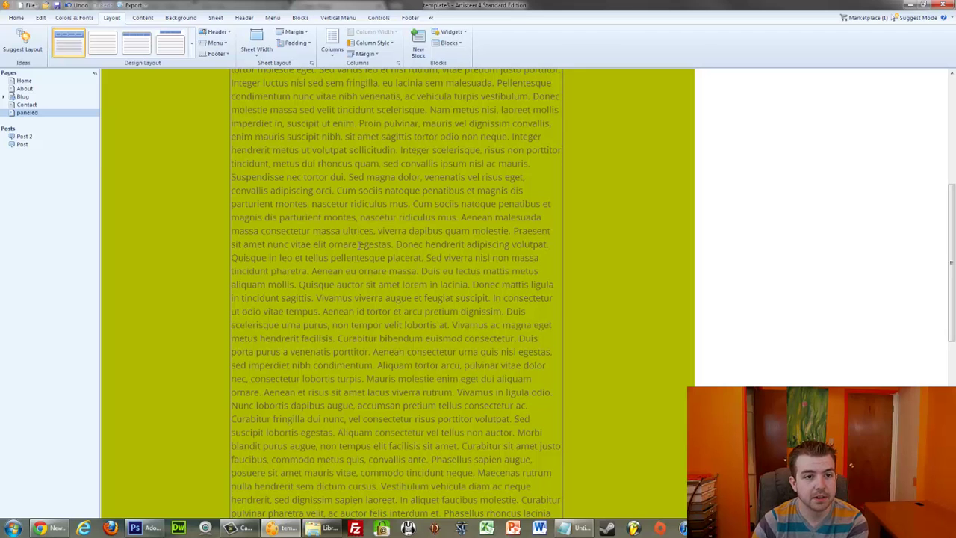
pyautogui.scroll(1, 360, 246)
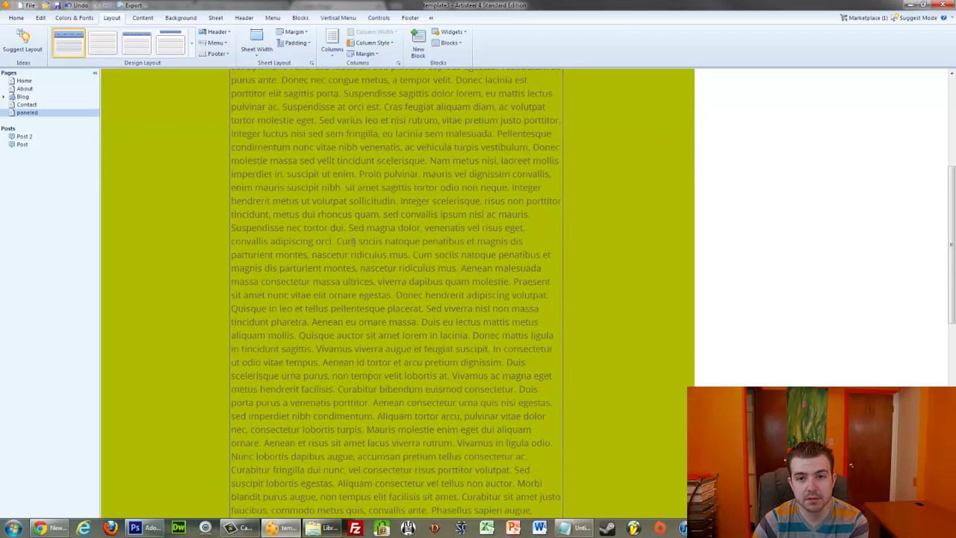
pyautogui.scroll(-6, 353, 240)
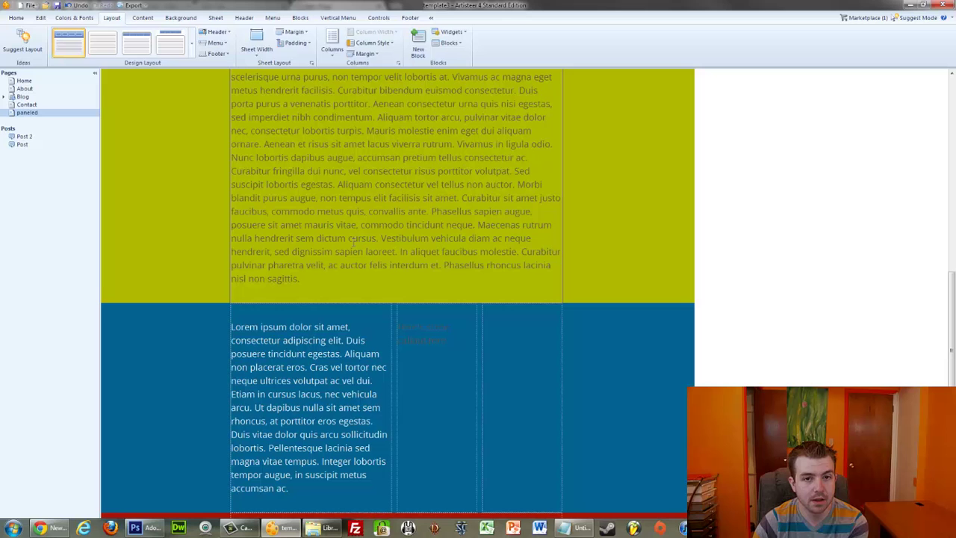
pyautogui.click(296, 42)
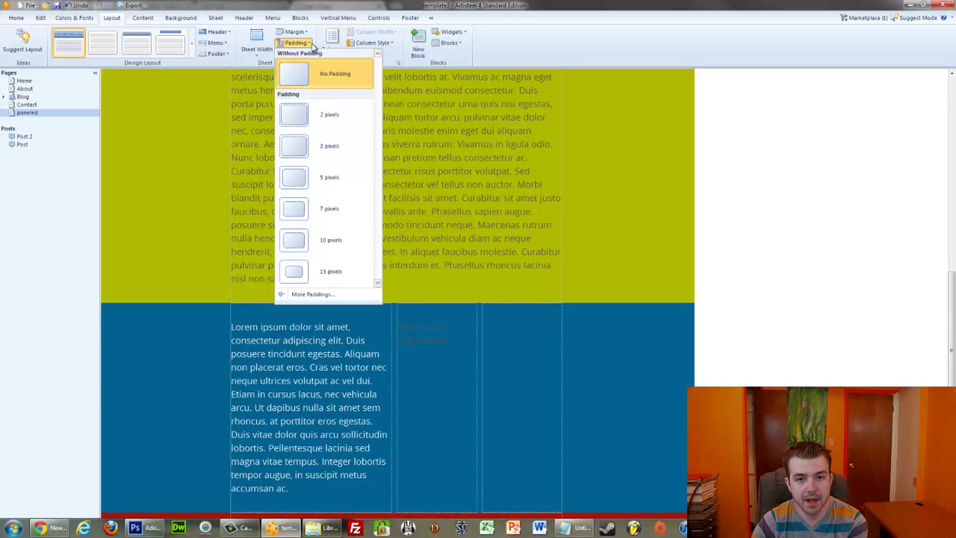
pyautogui.click(306, 34)
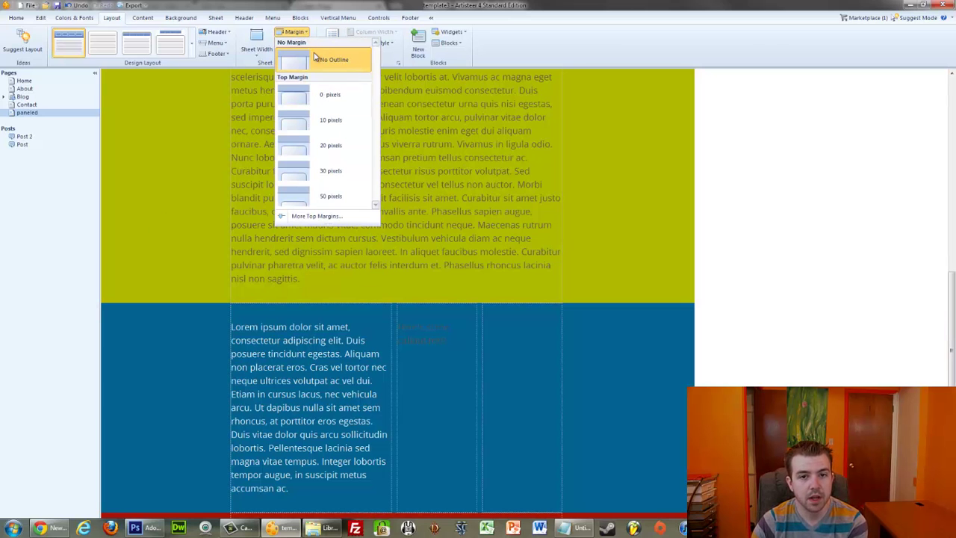
pyautogui.click(307, 35)
pyautogui.click(299, 46)
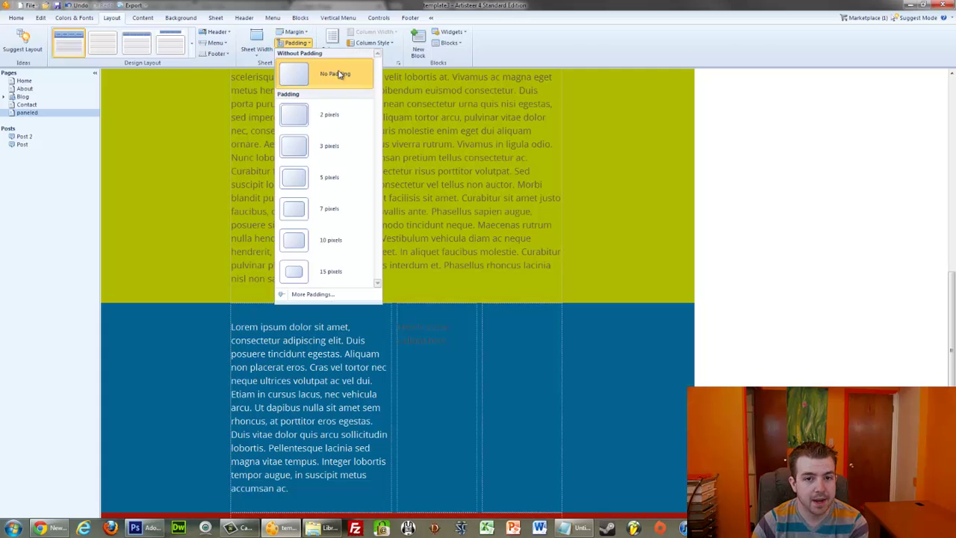
pyautogui.click(593, 41)
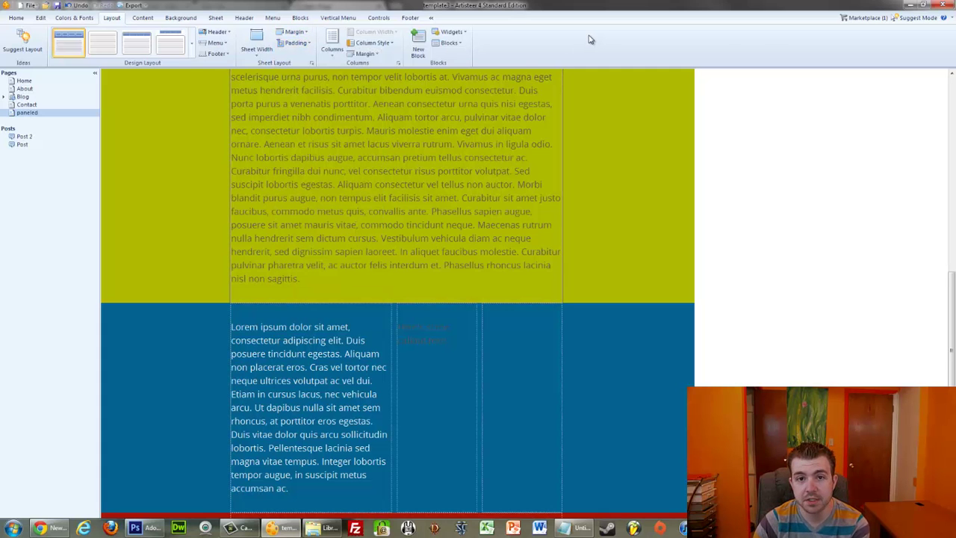
# Step: Open the site Options dialog at its CSS Options page
pyautogui.click(23, 19)
pyautogui.click(283, 41)
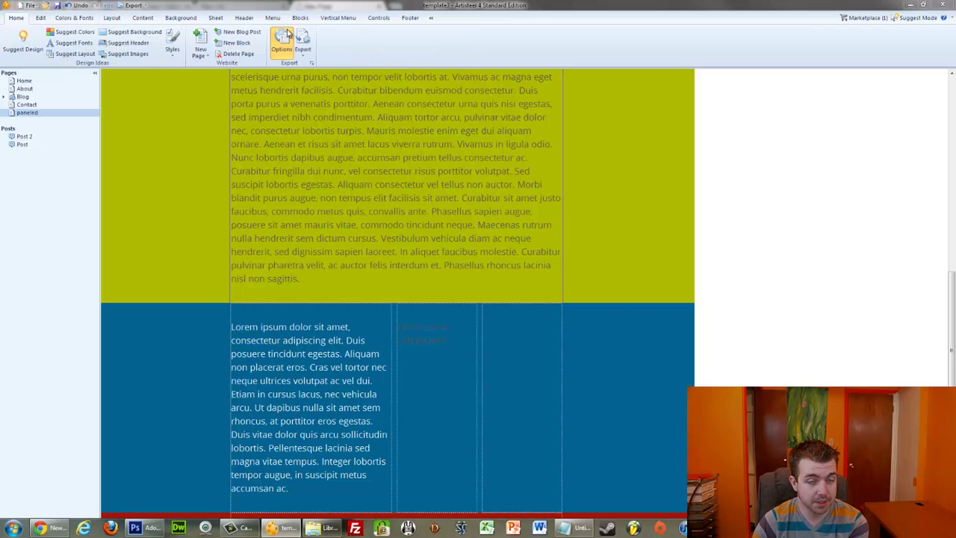
pyautogui.click(361, 172)
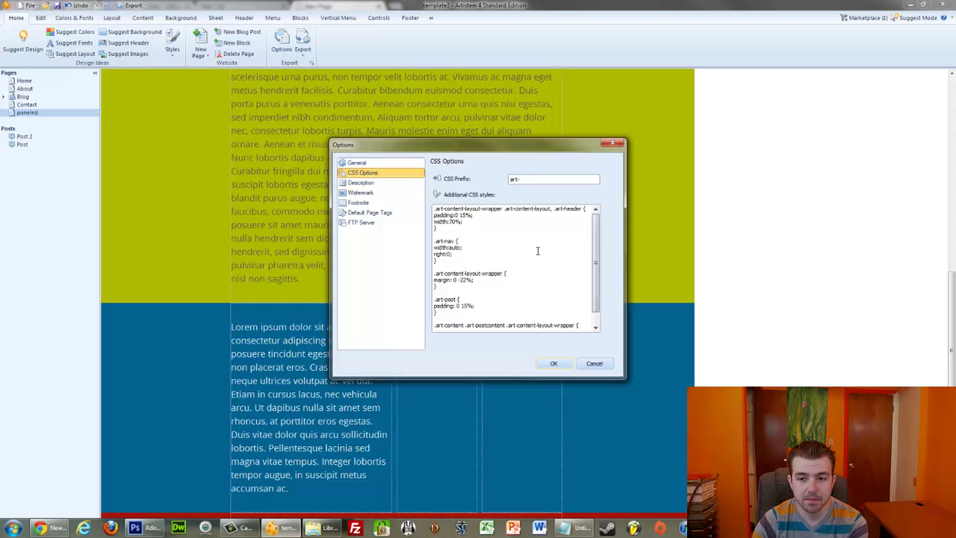
# Step: Select and copy the entire Additional CSS styles block, then bring up Notepad
pyautogui.click(533, 251)
pyautogui.scroll(-1, 505, 251)
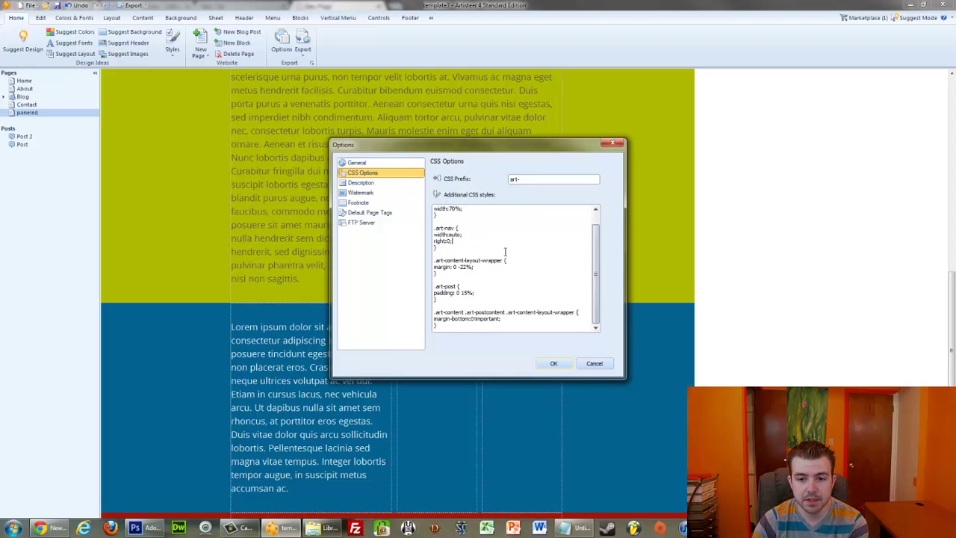
pyautogui.scroll(1, 505, 252)
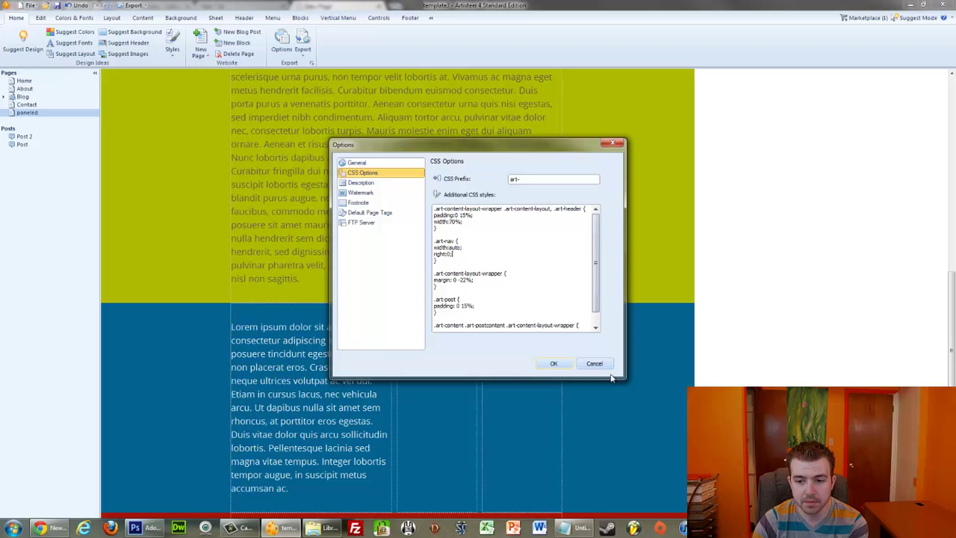
pyautogui.click(554, 288)
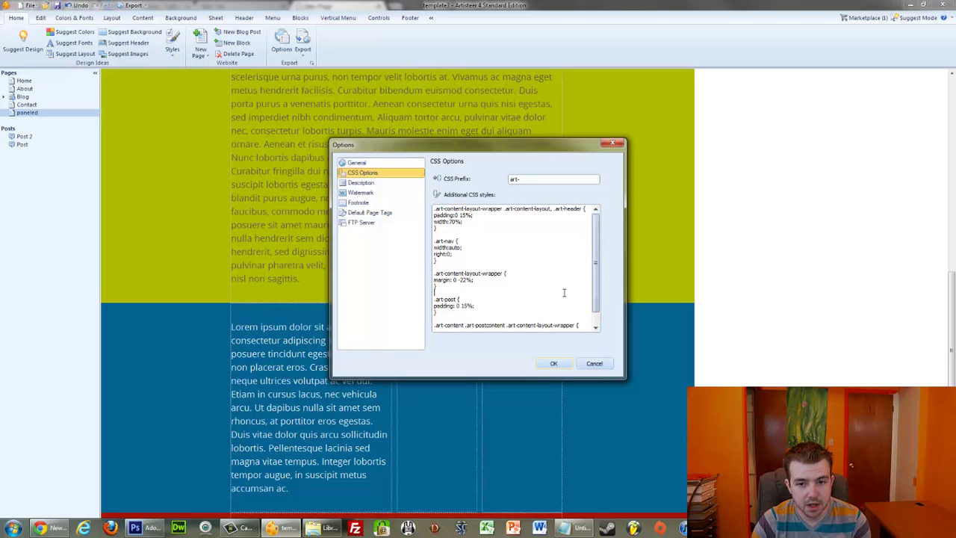
pyautogui.hotkey('ctrl', 'a')
pyautogui.hotkey('ctrl', 'c')
pyautogui.click(579, 527)
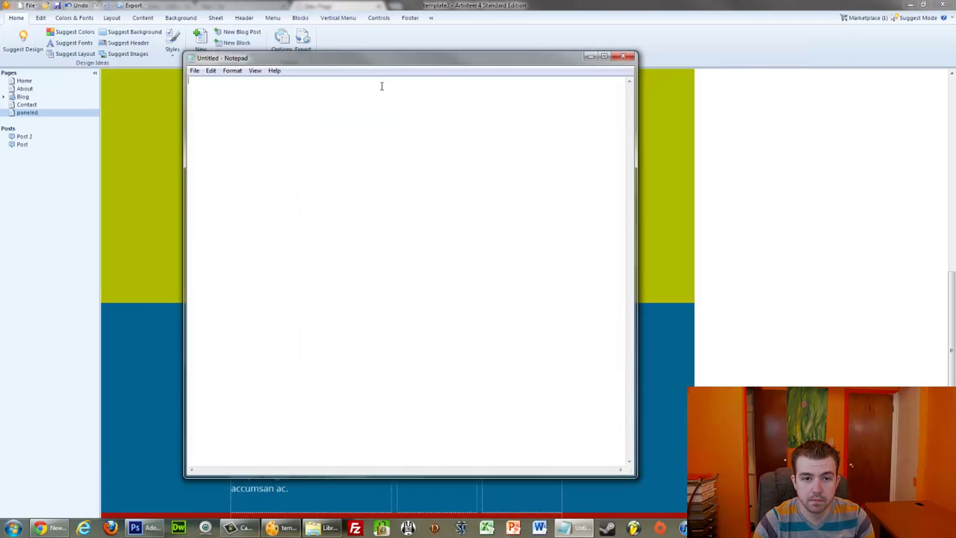
# Step: Paste the copied custom CSS into the blank Untitled Notepad document
pyautogui.hotkey('ctrl', 'v')
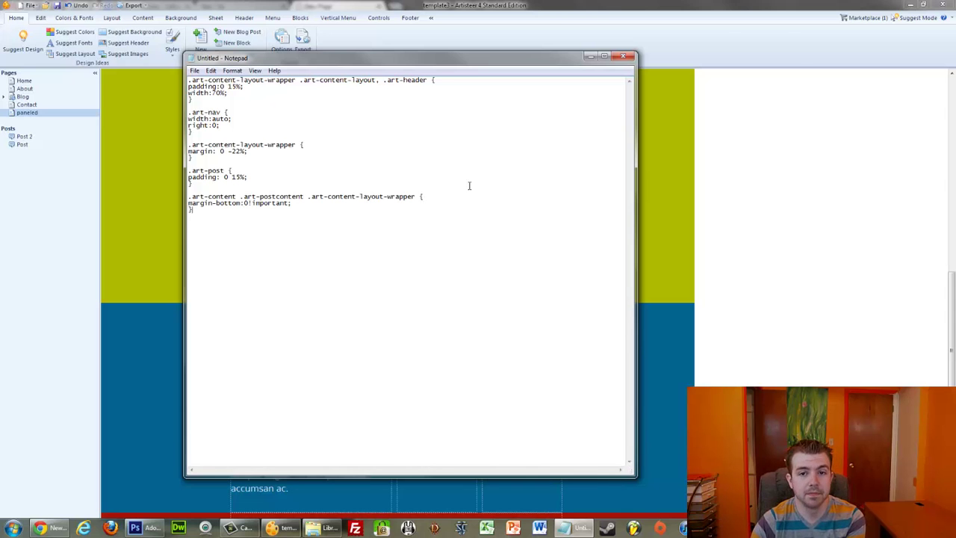
pyautogui.click(588, 56)
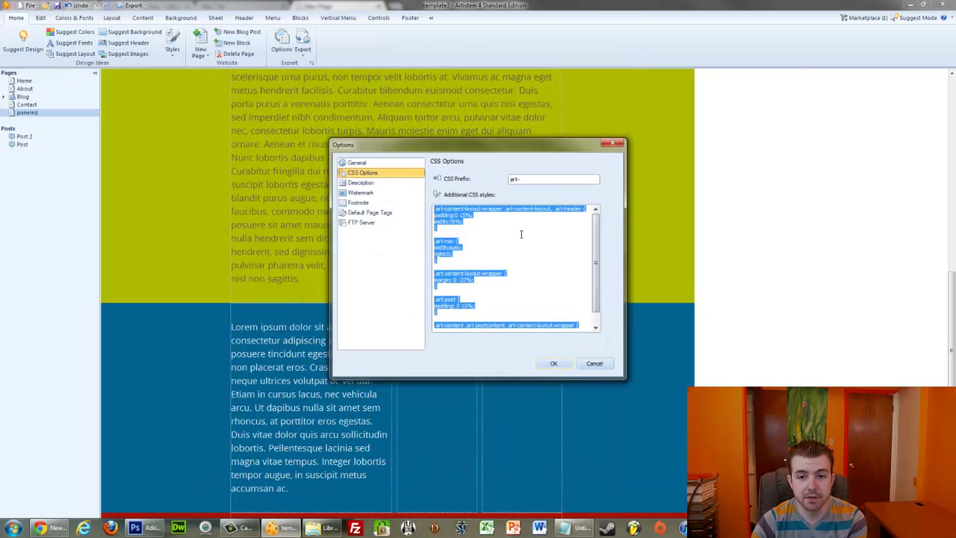
pyautogui.hotkey('ctrl', 'v')
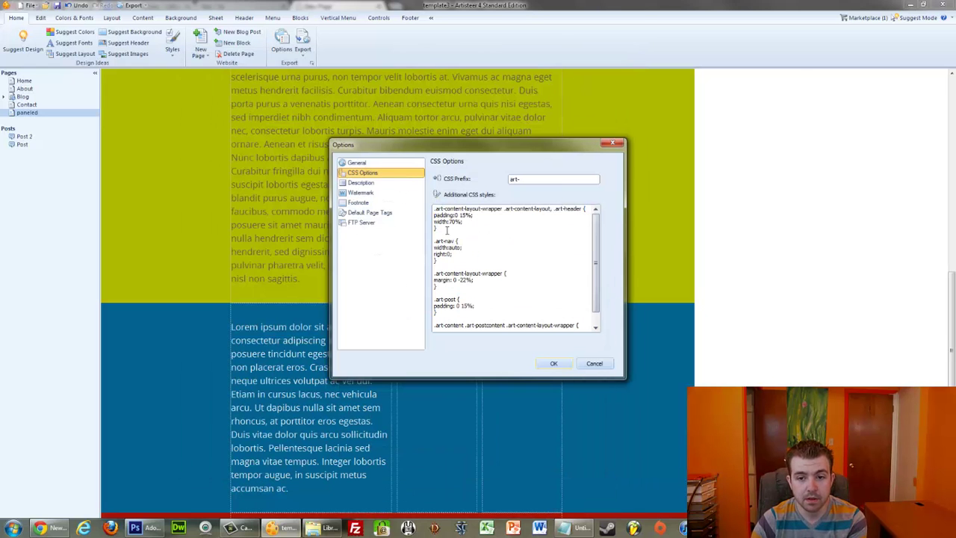
pyautogui.moveTo(436, 208); pyautogui.dragTo(449, 215)
pyautogui.click(446, 209)
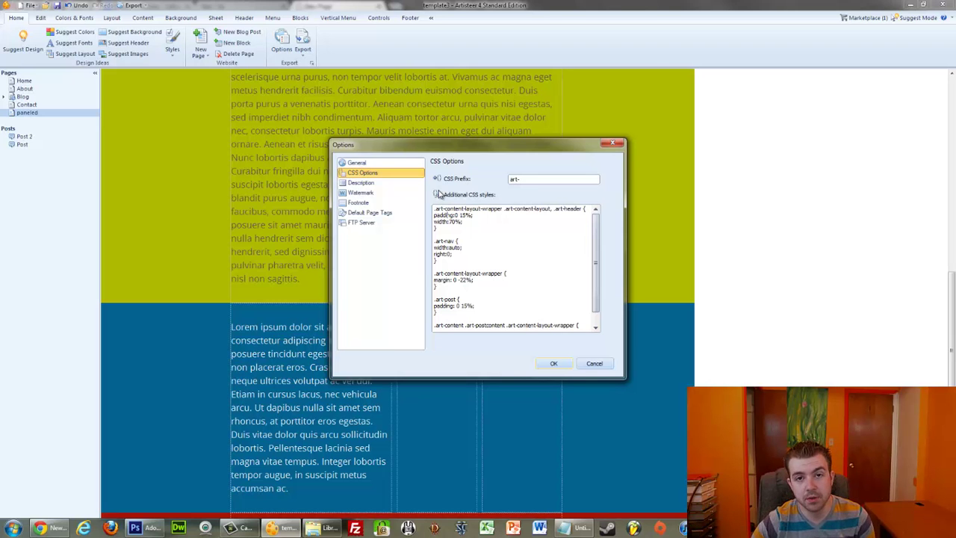
pyautogui.scroll(-1, 475, 245)
pyautogui.moveTo(434, 227); pyautogui.dragTo(448, 234)
pyautogui.click(463, 245)
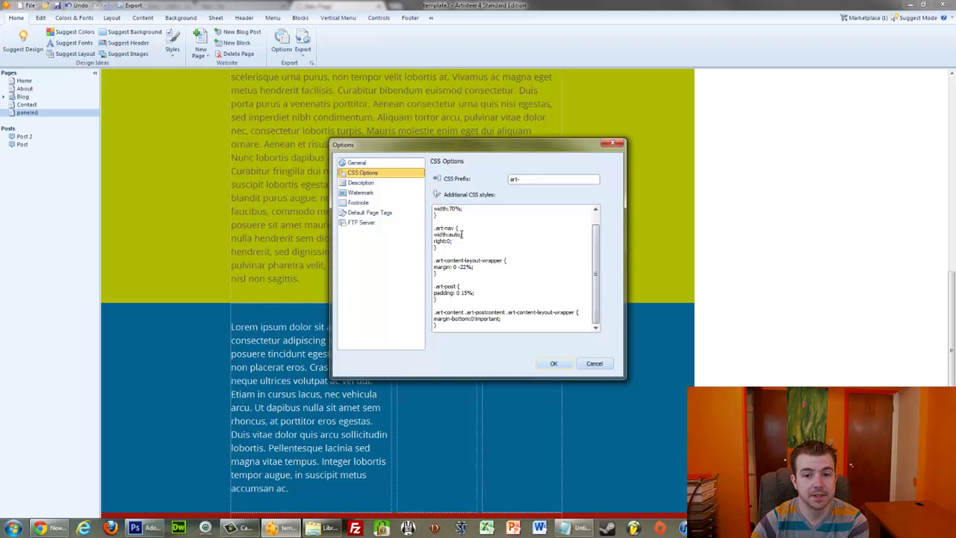
pyautogui.click(462, 235)
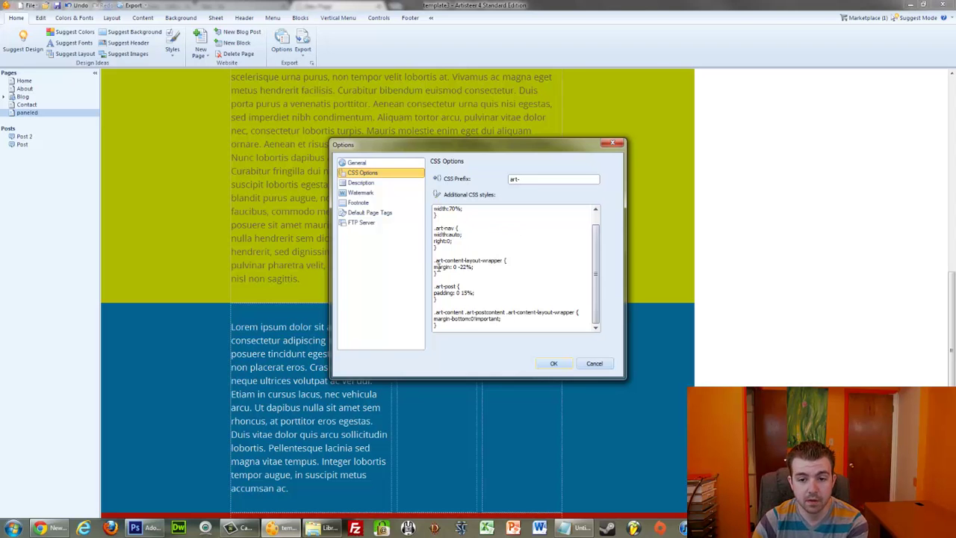
pyautogui.moveTo(434, 259); pyautogui.dragTo(451, 274)
pyautogui.click(454, 275)
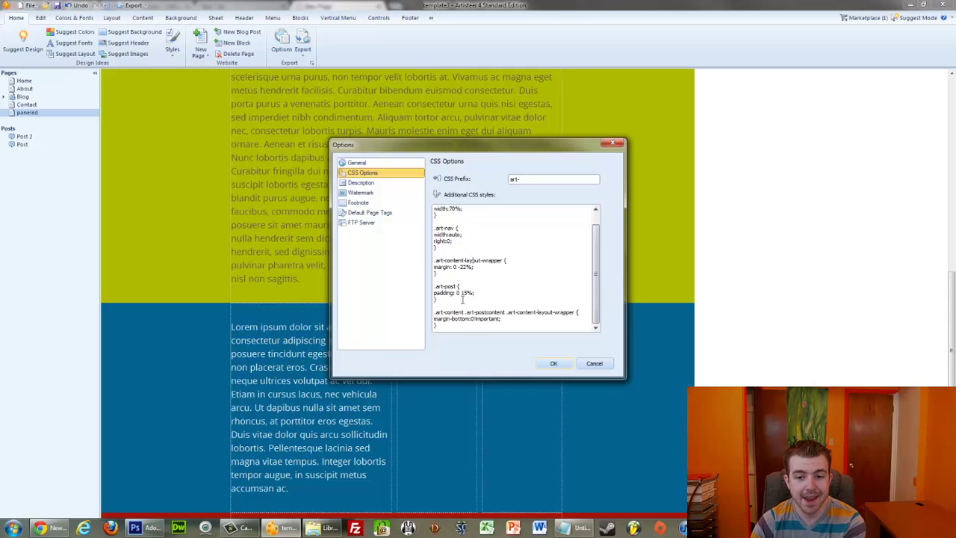
pyautogui.moveTo(451, 287); pyautogui.dragTo(463, 296)
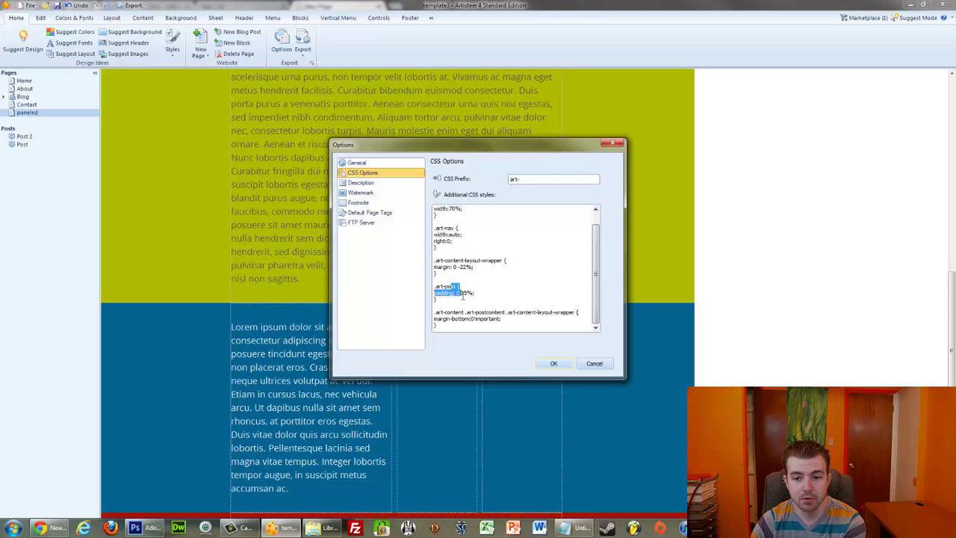
pyautogui.click(465, 297)
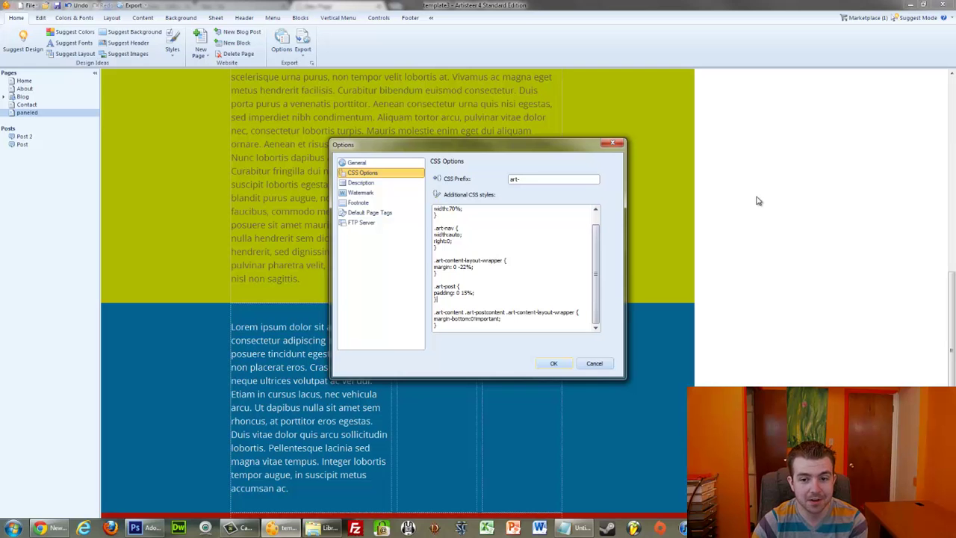
# Step: Close the Options dialog without saving, then resize, move and re-maximize the Artisteer window
pyautogui.click(607, 363)
pyautogui.scroll(-3, 727, 271)
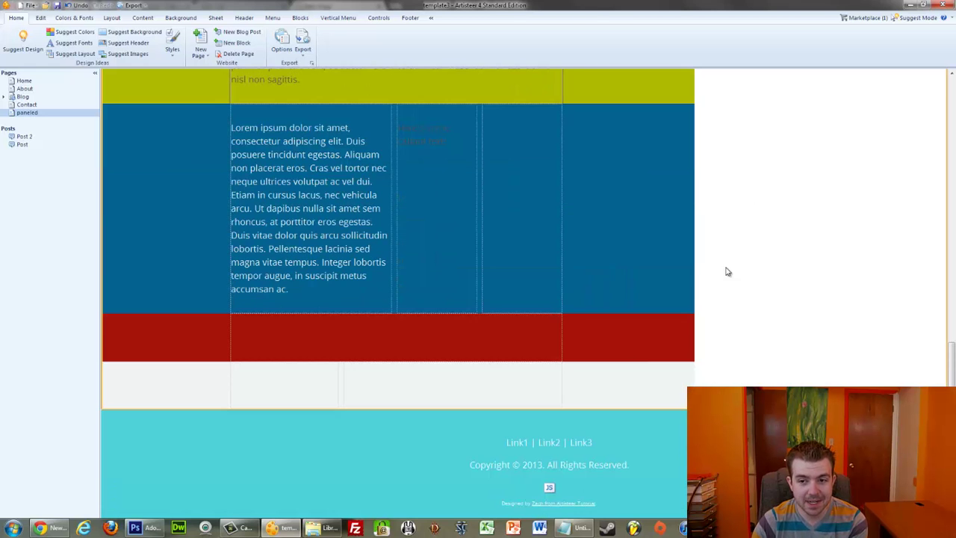
pyautogui.doubleClick(747, 6)
pyautogui.moveTo(747, 46); pyautogui.dragTo(390, 46)
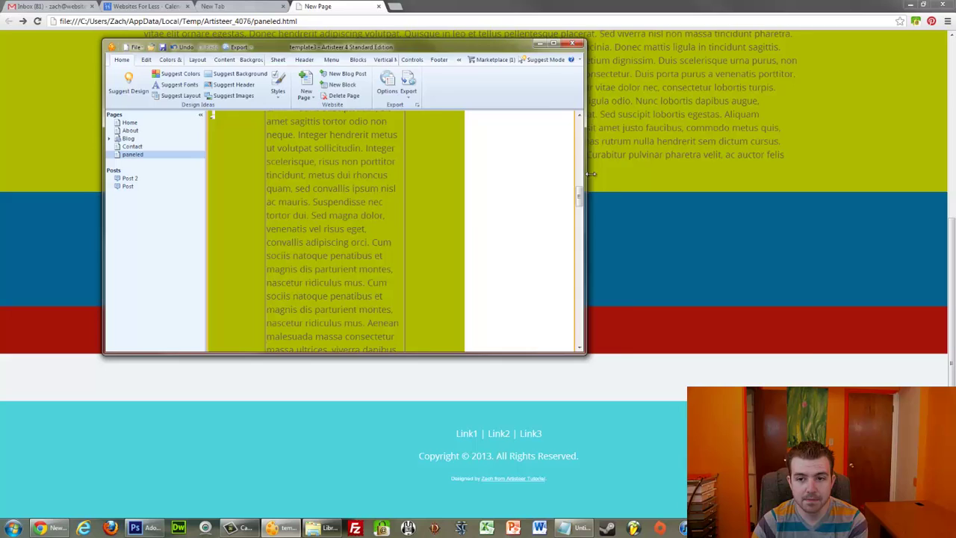
pyautogui.moveTo(586, 176); pyautogui.dragTo(796, 179)
pyautogui.click(766, 44)
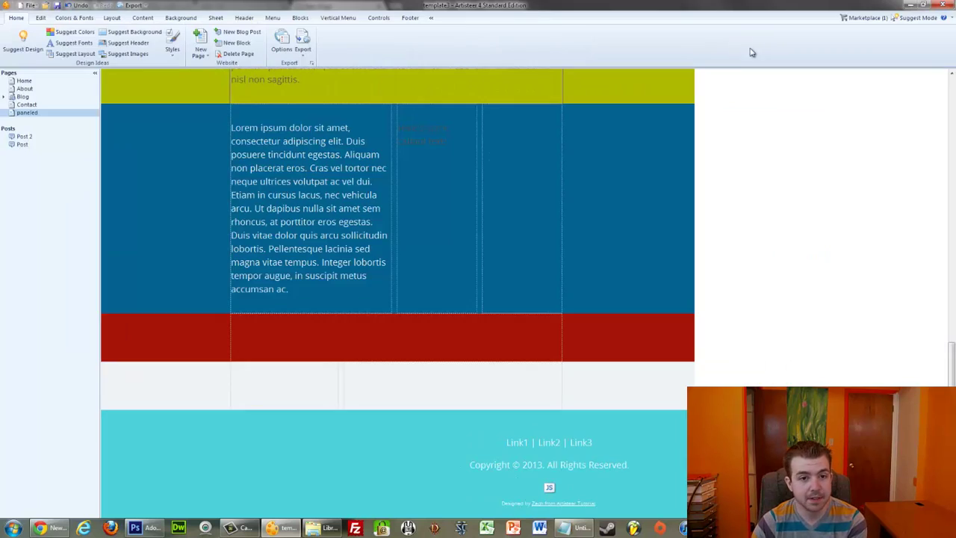
pyautogui.scroll(4, 502, 188)
pyautogui.scroll(5, 502, 188)
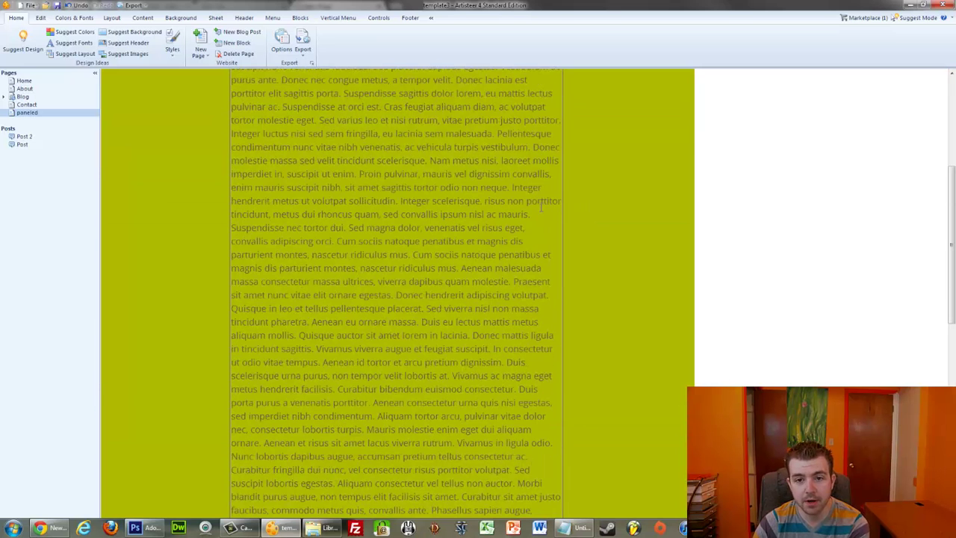
# Step: Preview the site in Chrome from the File menu and scroll through the full-width rows
pyautogui.click(31, 6)
pyautogui.moveTo(52, 135)
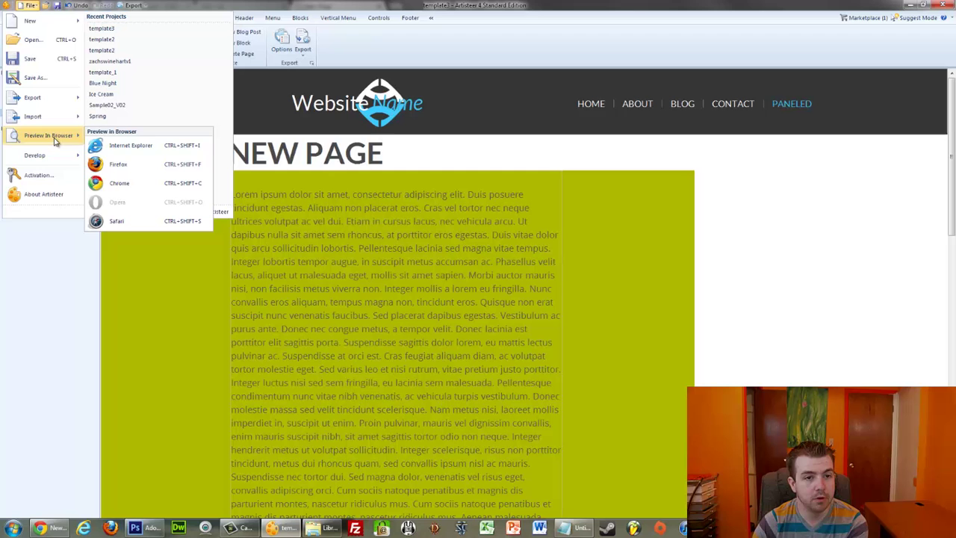
pyautogui.click(142, 184)
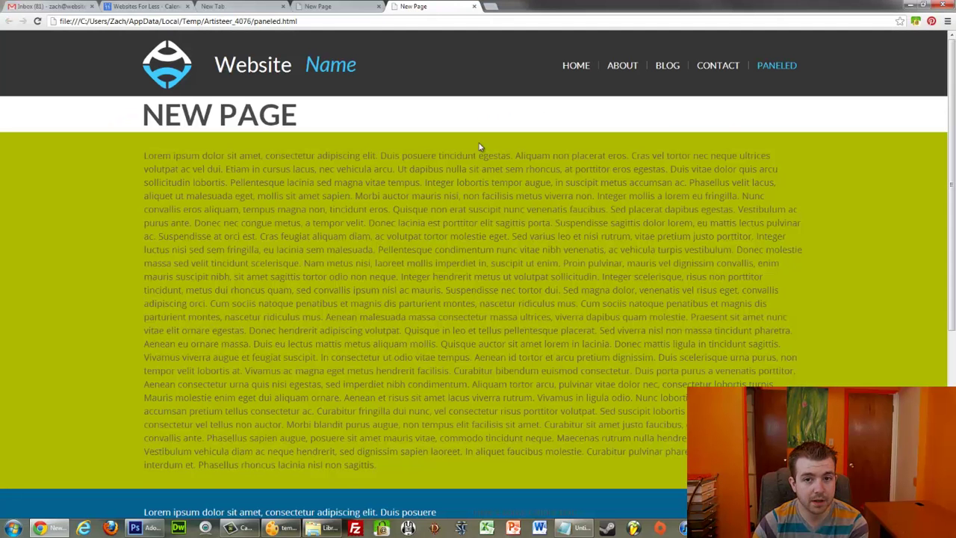
pyautogui.scroll(-10, 478, 142)
pyautogui.scroll(4, 364, 222)
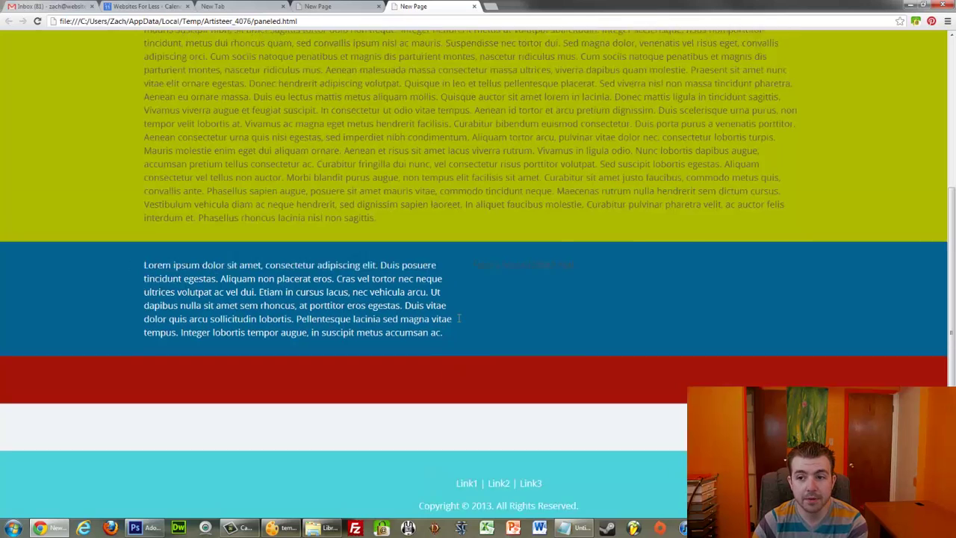
# Step: Return to Artisteer and click into the red row's and yellow section's content
pyautogui.click(286, 530)
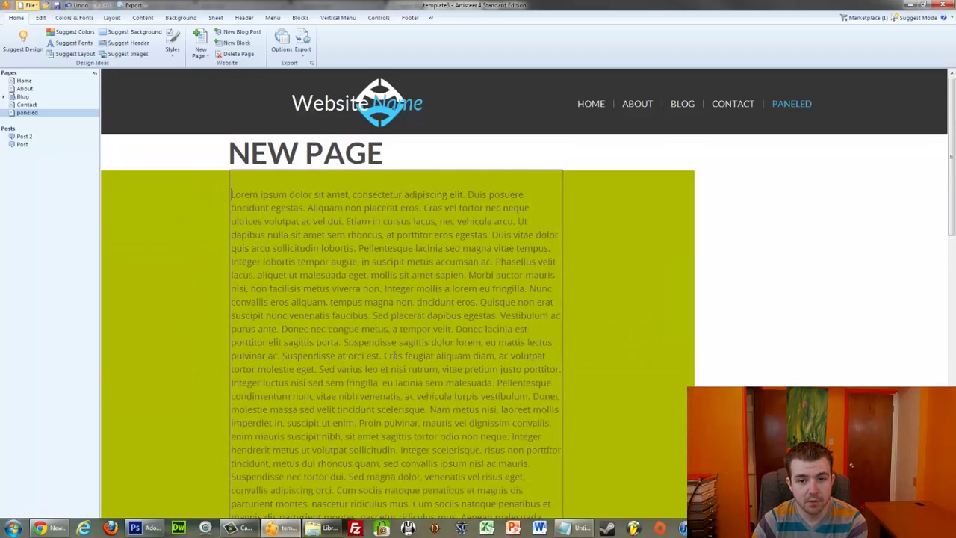
pyautogui.scroll(-3, 395, 360)
pyautogui.scroll(-4, 395, 359)
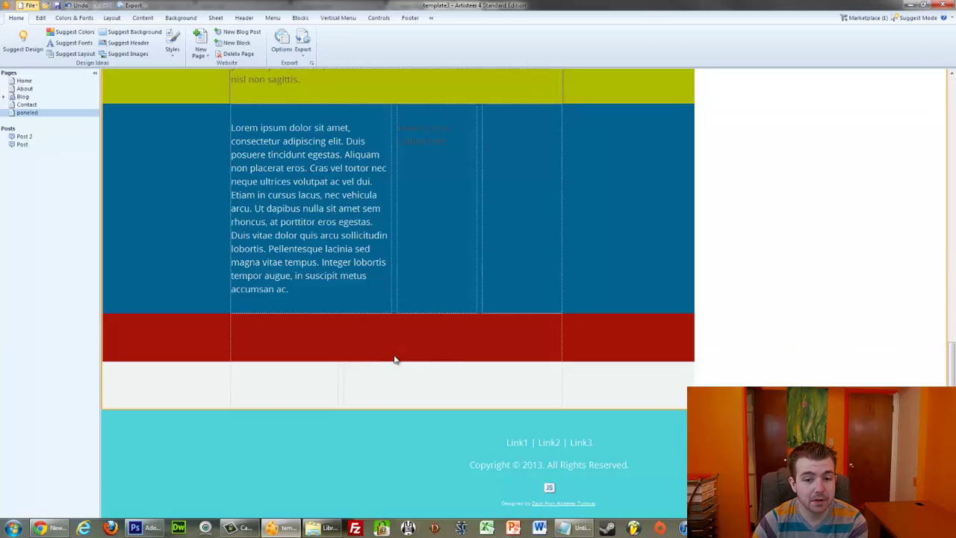
pyautogui.click(587, 334)
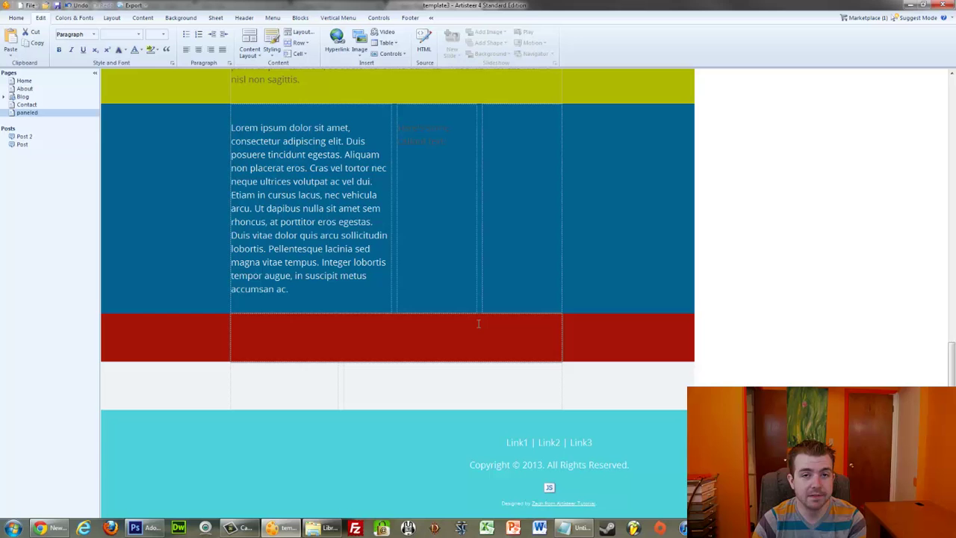
pyautogui.scroll(3, 463, 325)
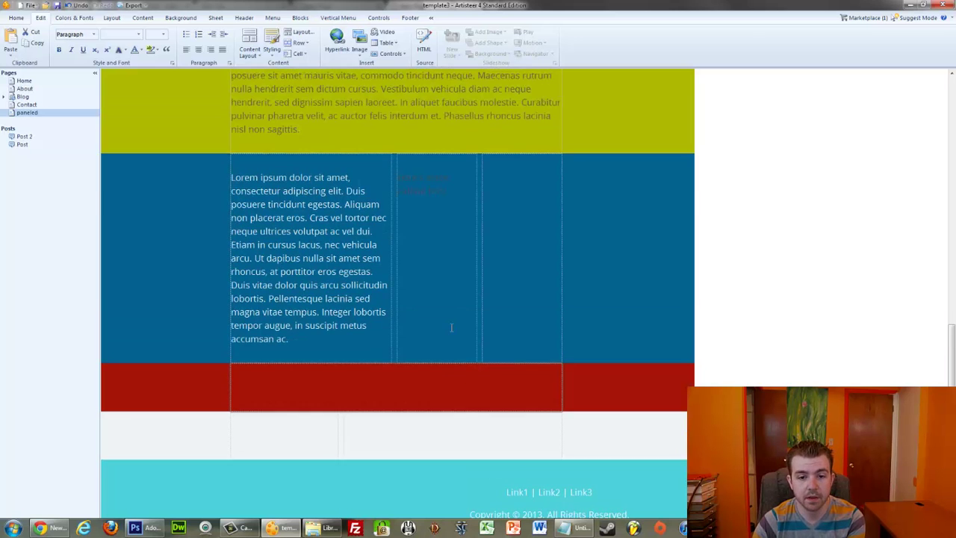
pyautogui.scroll(6, 340, 258)
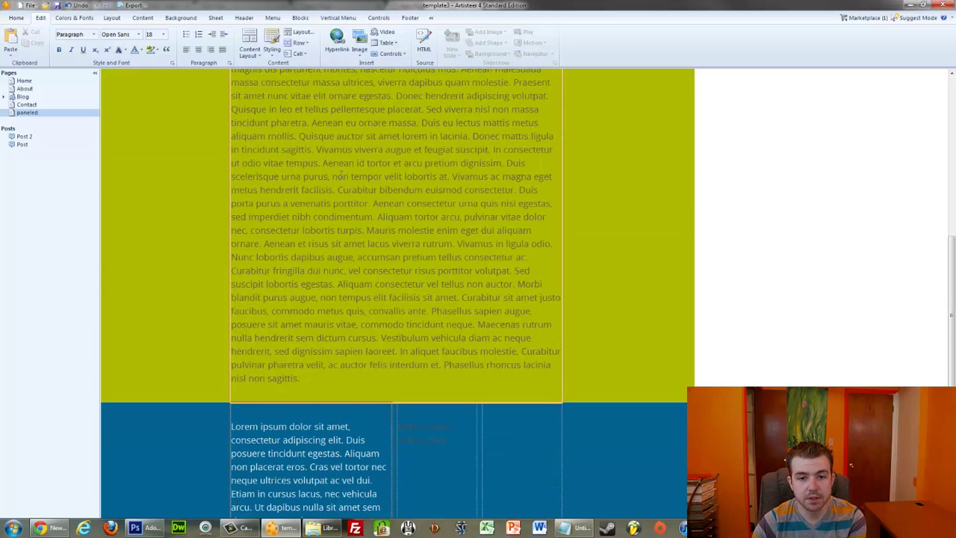
pyautogui.click(295, 204)
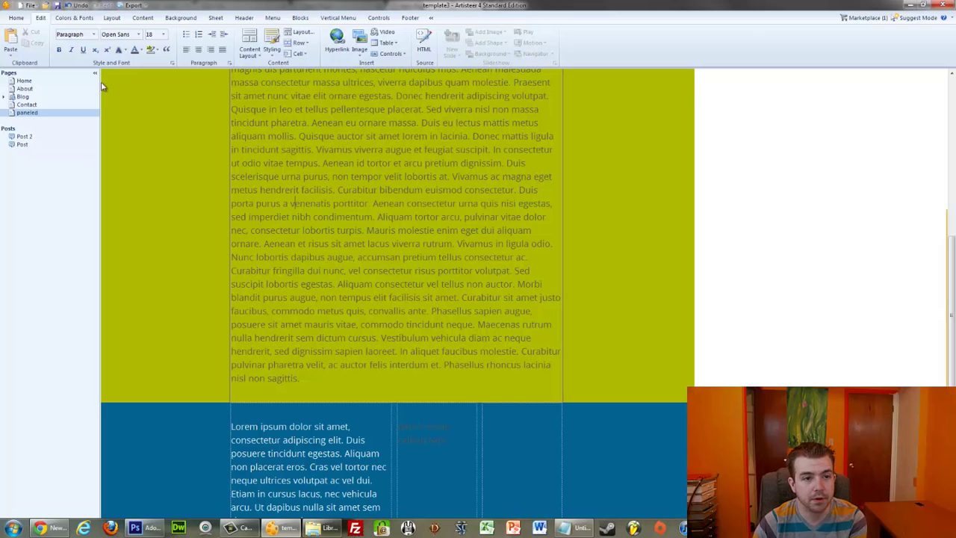
pyautogui.scroll(4, 302, 193)
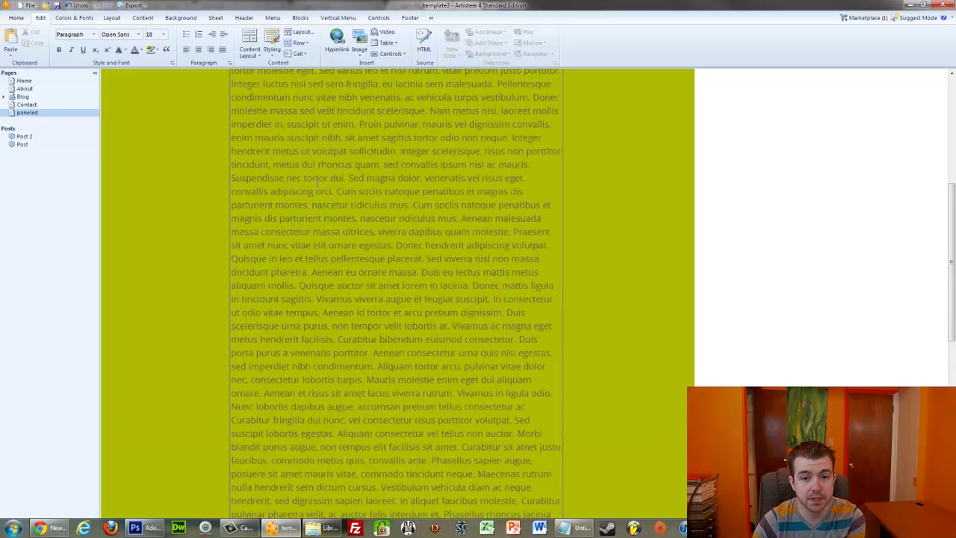
pyautogui.scroll(5, 319, 185)
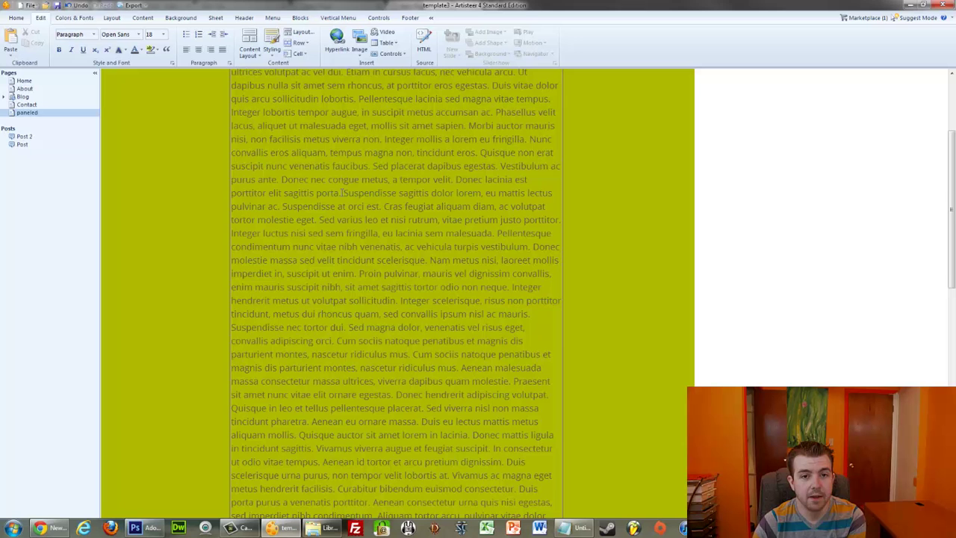
pyautogui.scroll(-12, 368, 150)
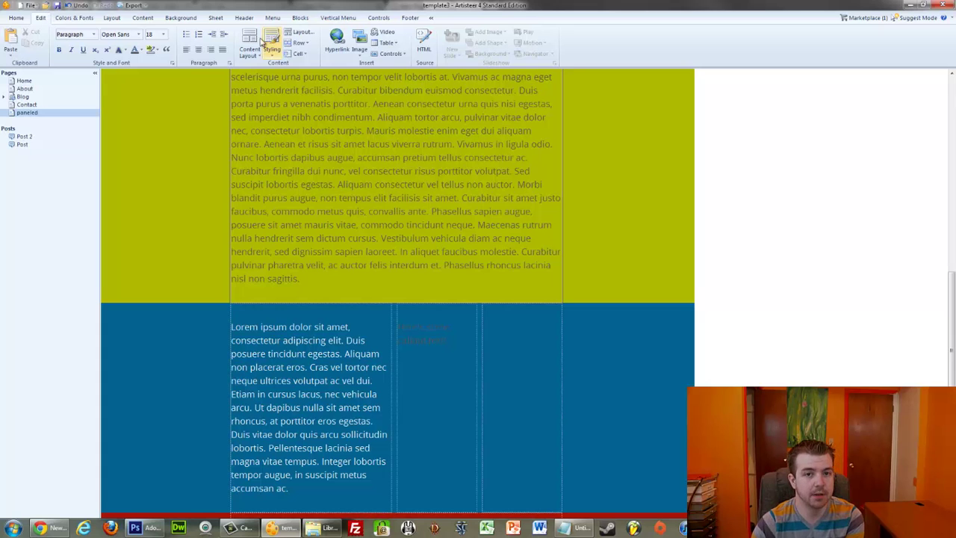
# Step: Look at the Content Layout gallery, close it without choosing, and scroll to the footer
pyautogui.click(250, 48)
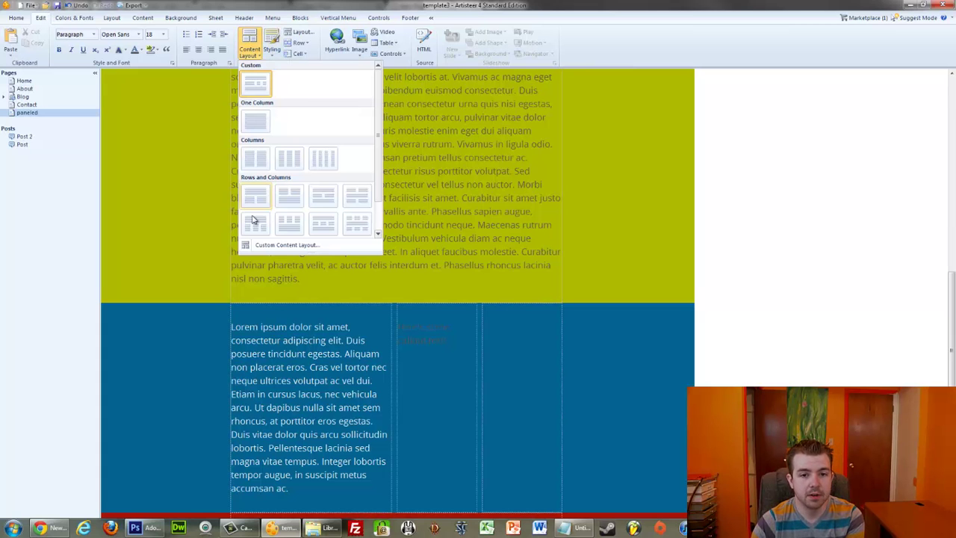
pyautogui.click(411, 139)
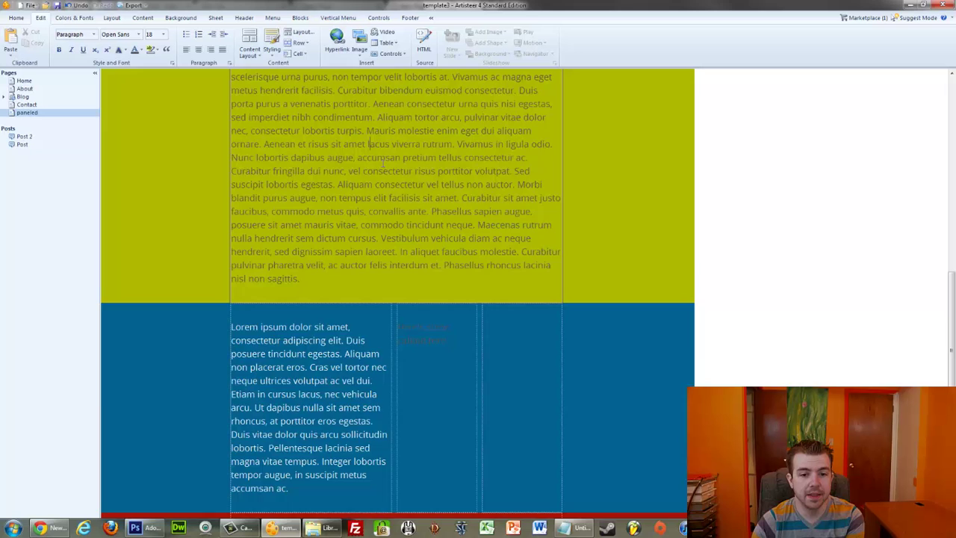
pyautogui.scroll(-3, 383, 162)
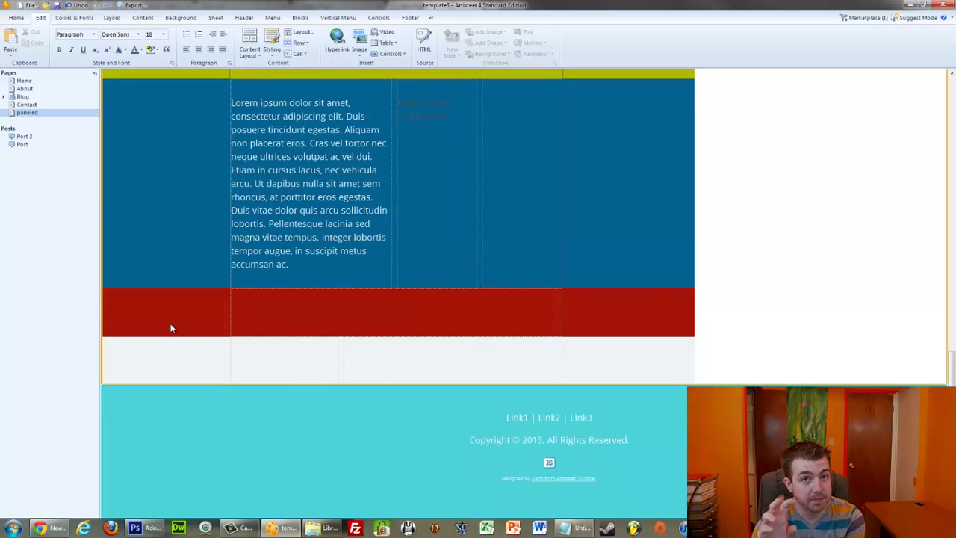
pyautogui.click(301, 32)
pyautogui.click(526, 334)
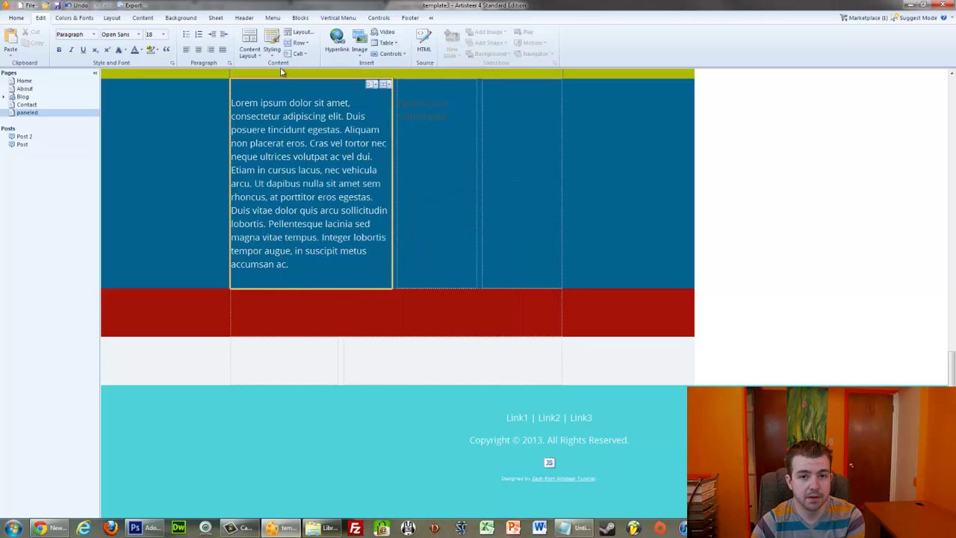
pyautogui.click(299, 42)
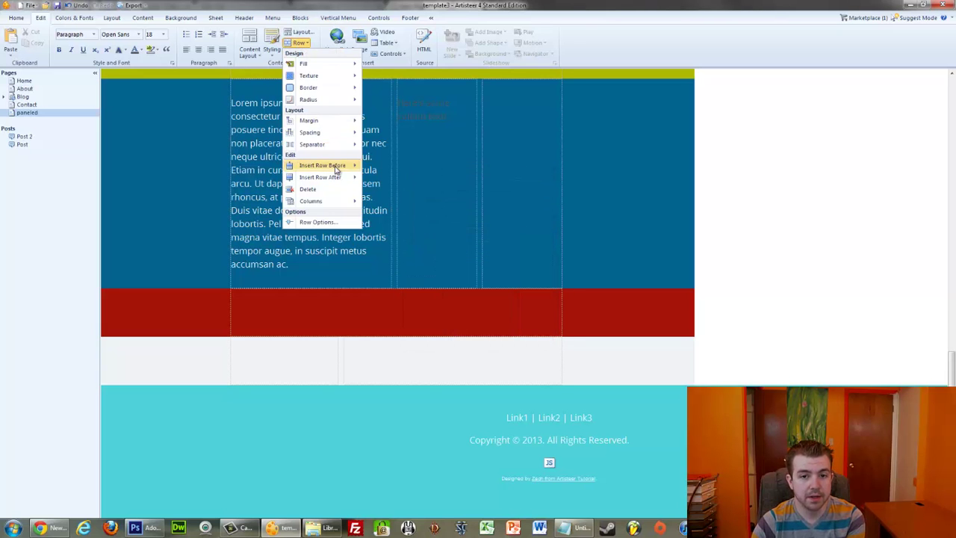
pyautogui.moveTo(339, 177)
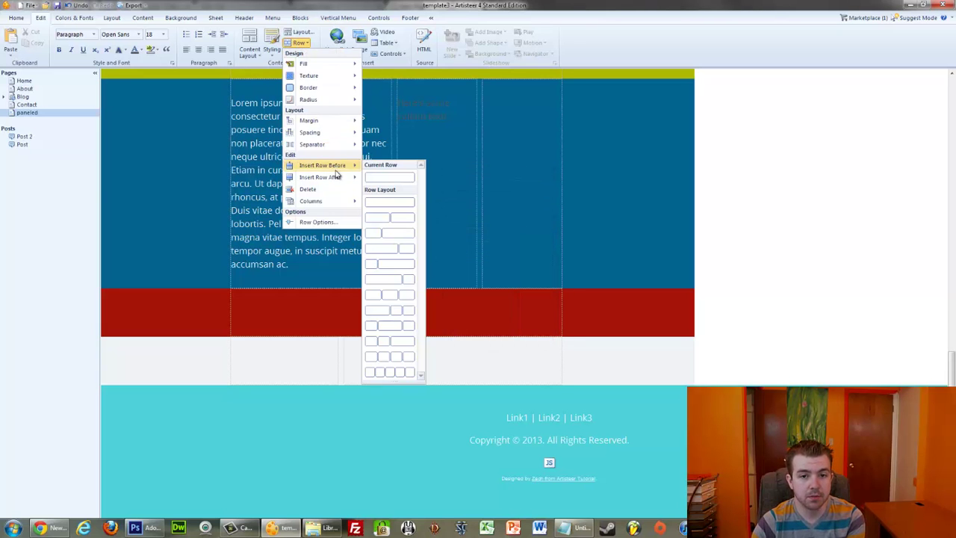
pyautogui.click(389, 216)
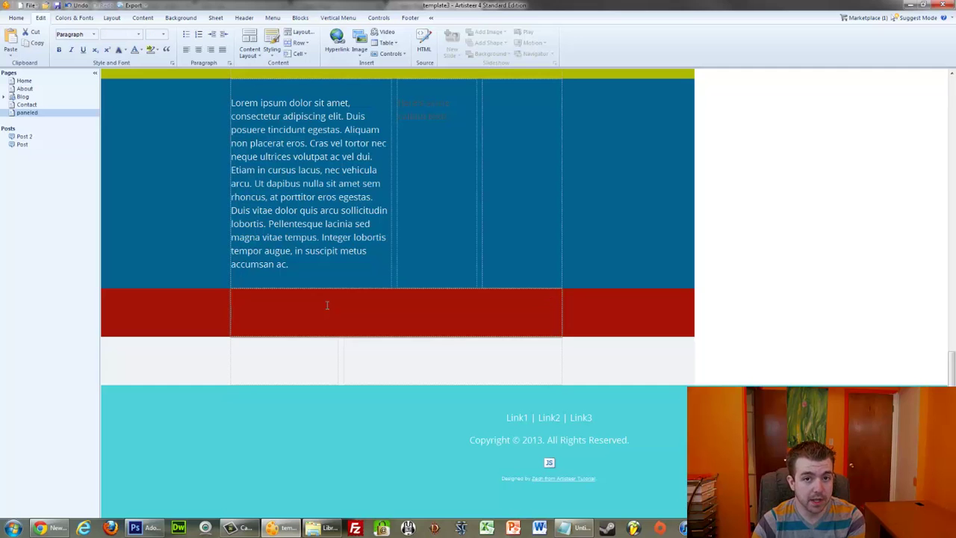
pyautogui.click(297, 42)
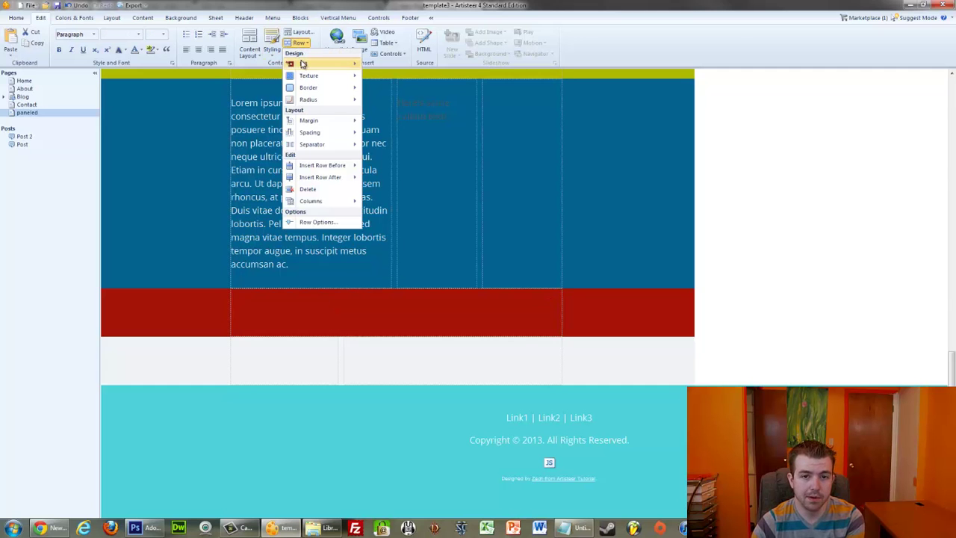
pyautogui.moveTo(302, 64)
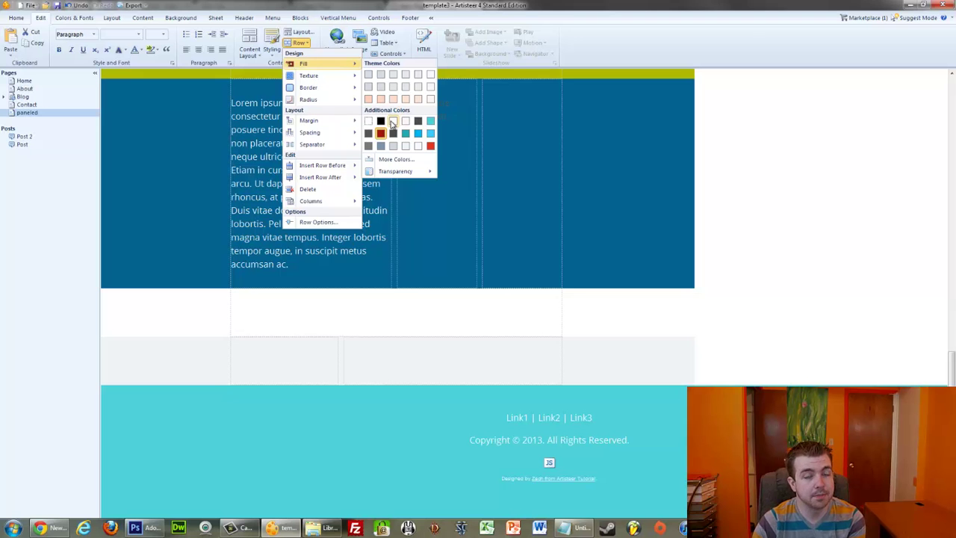
pyautogui.click(626, 200)
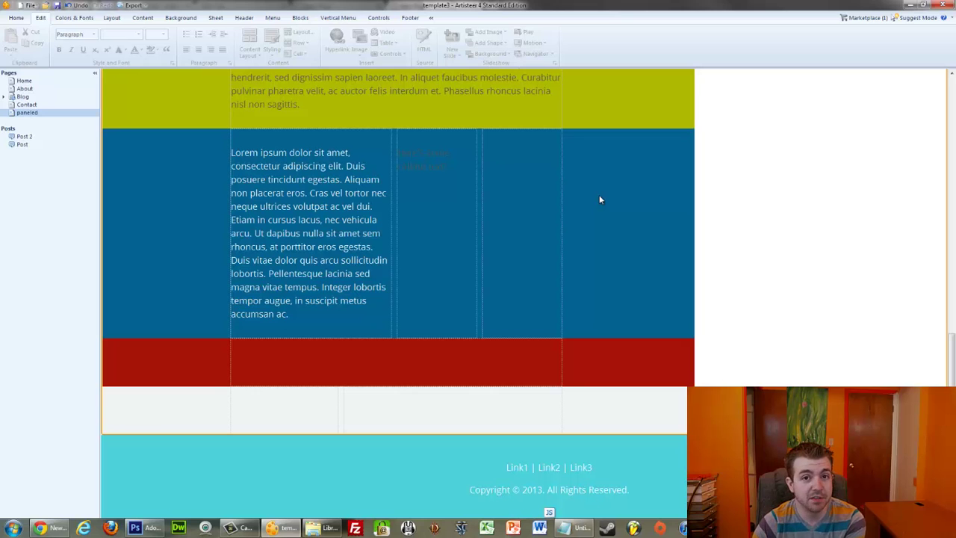
pyautogui.click(484, 364)
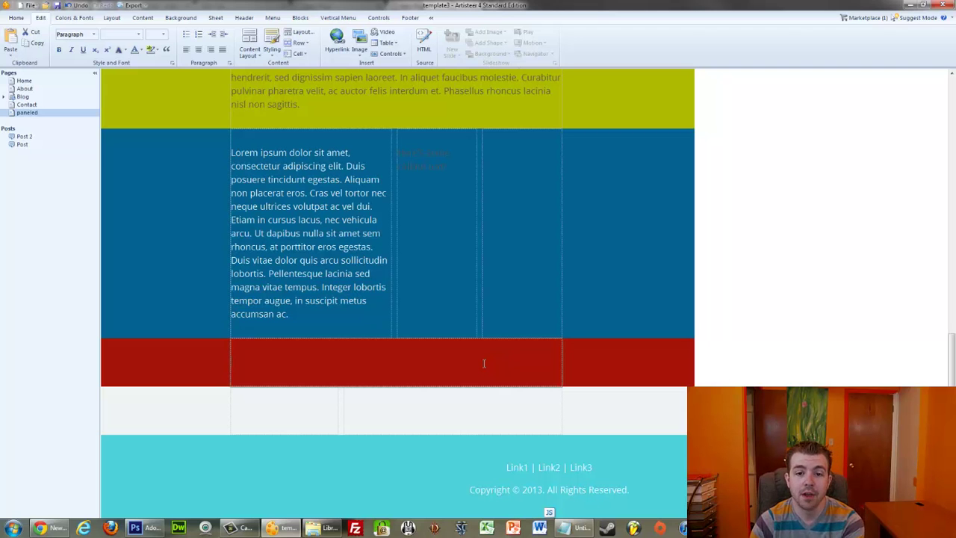
pyautogui.scroll(3, 484, 364)
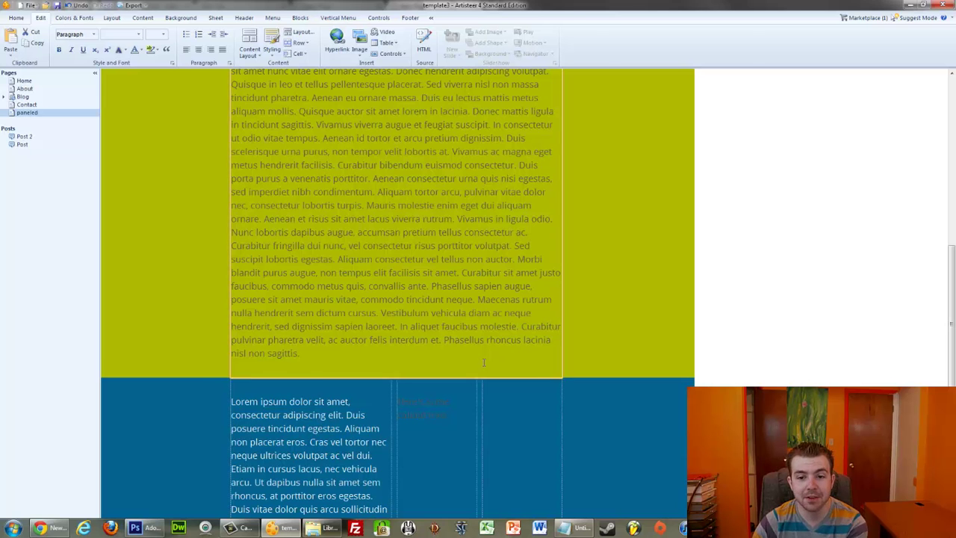
pyautogui.scroll(-3, 484, 363)
pyautogui.click(438, 316)
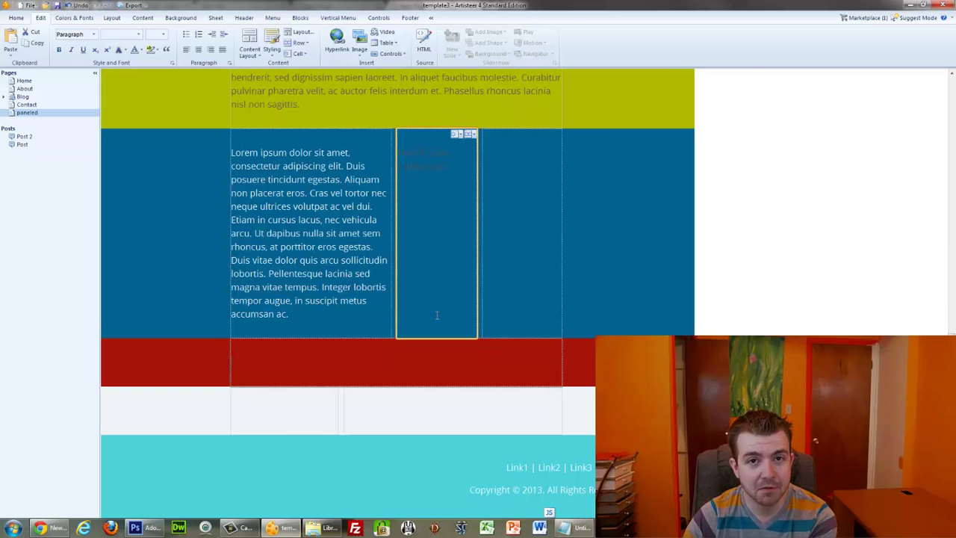